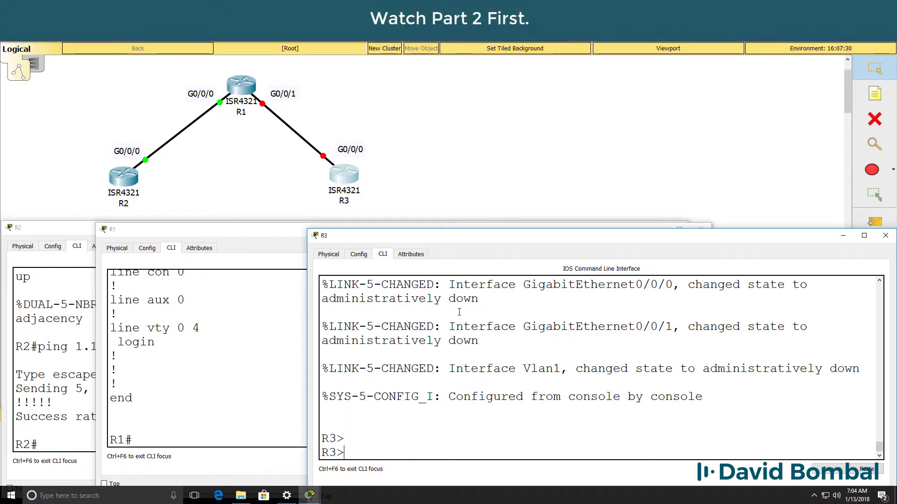
Enable R3 and page through show version, highlighting configuration register 0x2101
type("en")
key("Return")
type("s")
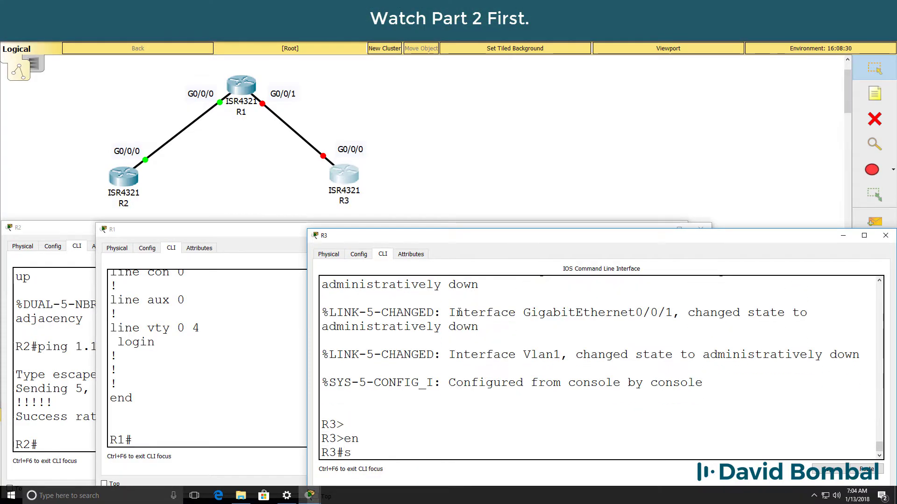
type("h vers")
key("Tab")
key("Return")
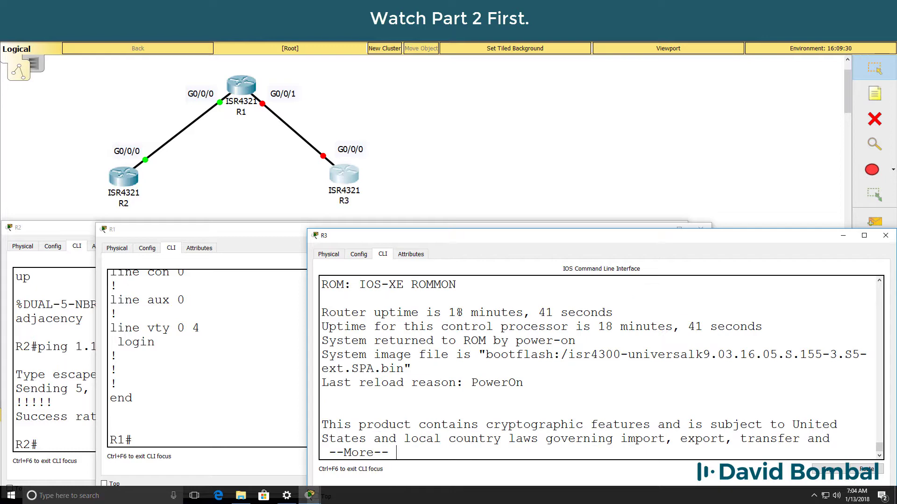
key("space")
key("space")
key("space")
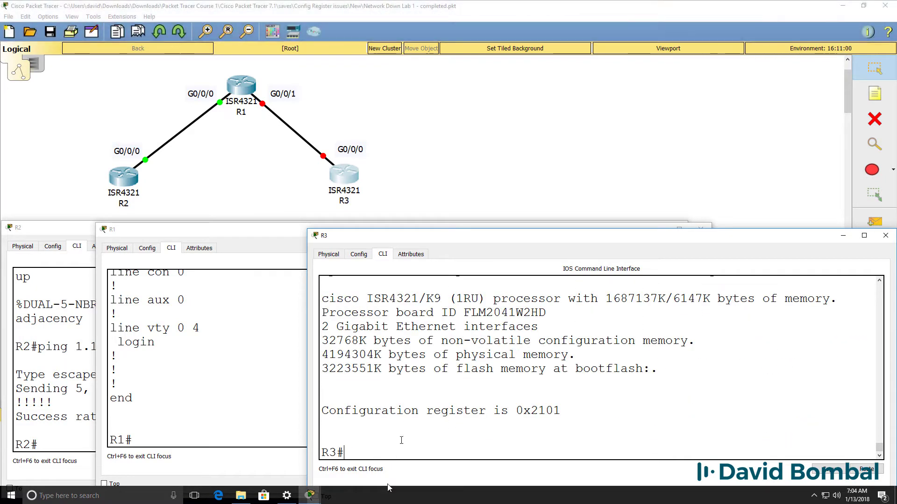
left_click_drag(561, 411, 514, 409)
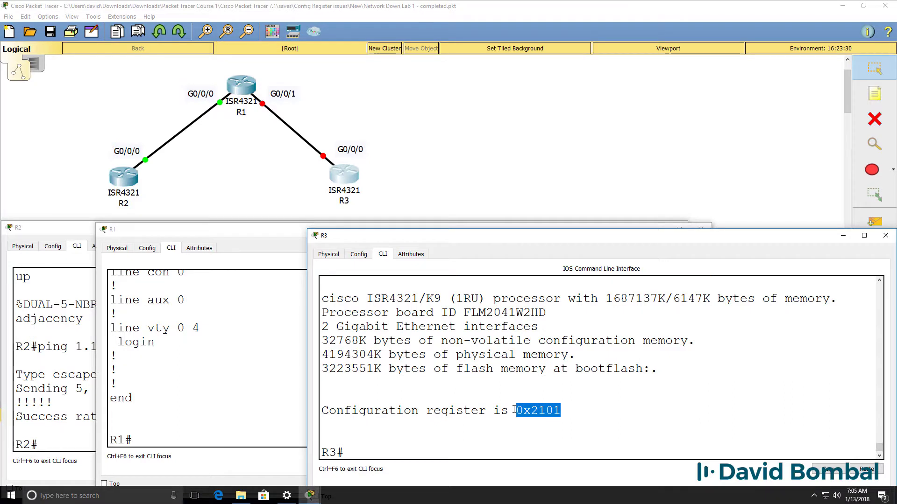
Set R3's configuration register to 0x2102 in global configuration mode, then exit
type("conf t")
key("Return")
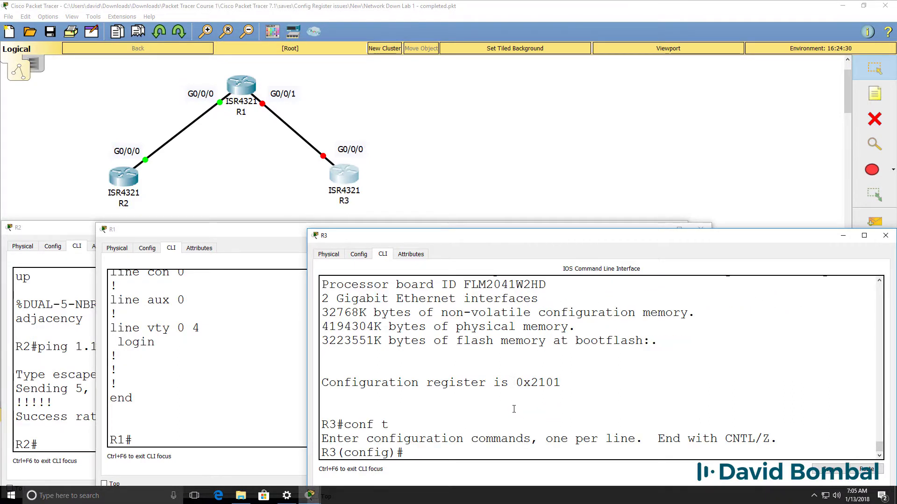
type("conf")
key("Return")
type("config-register")
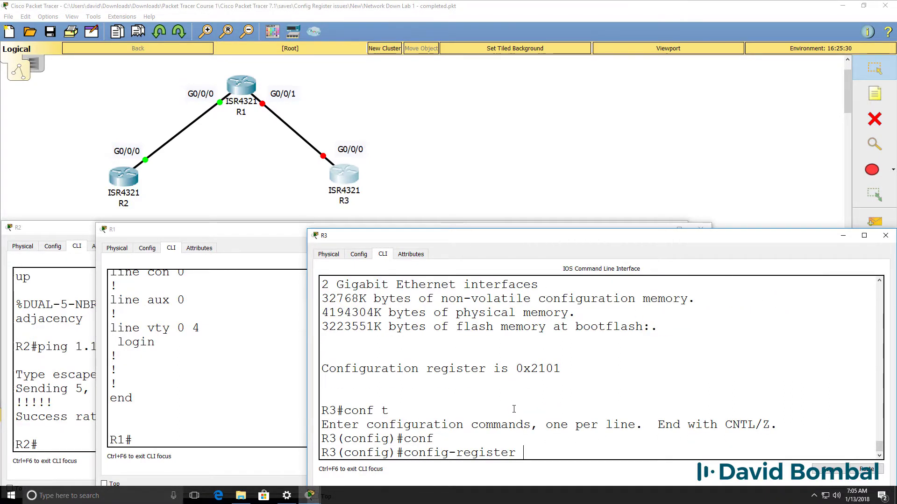
type(" 0x2102")
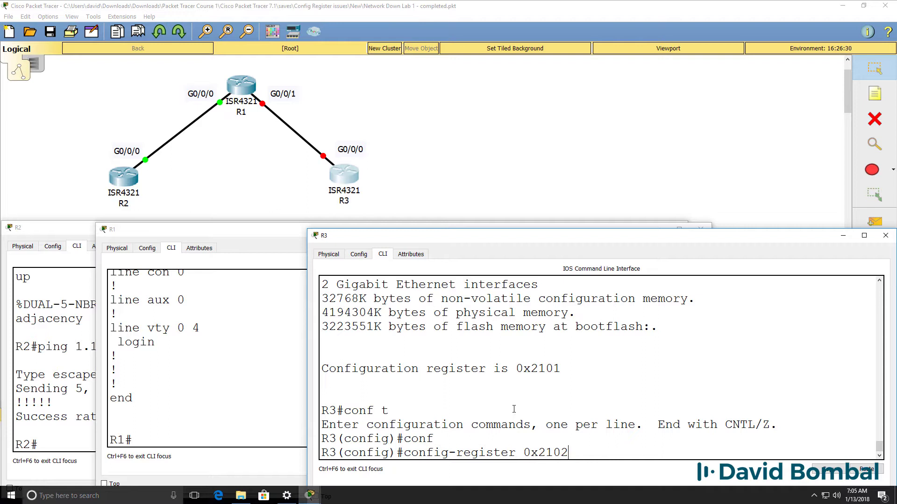
key("Return")
type("end")
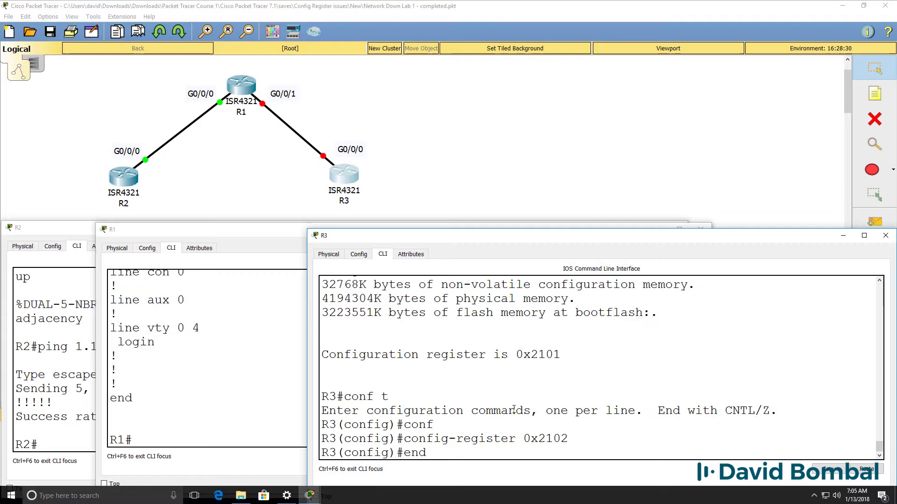
key("Return")
Run show version and highlight the note that 0x2102 applies at next reload
key("Return")
type("sh vers")
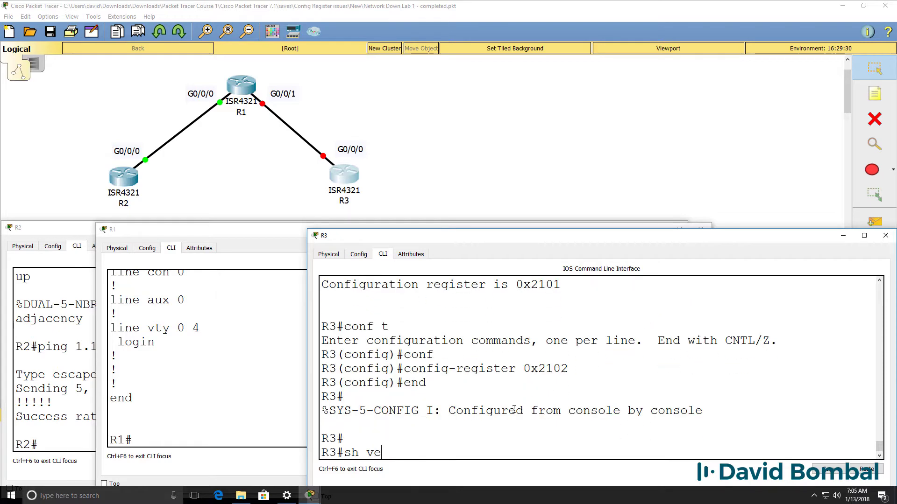
key("Tab")
key("Return")
key("space")
key("space")
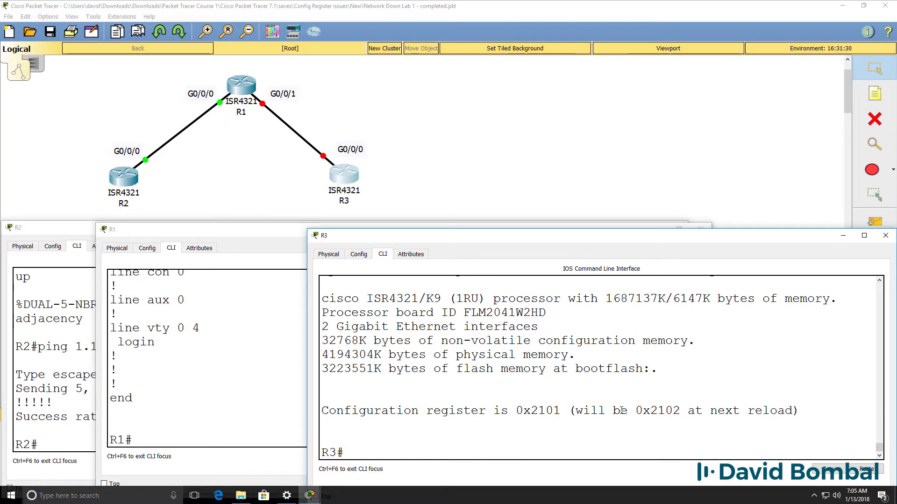
left_click_drag(636, 411, 797, 407)
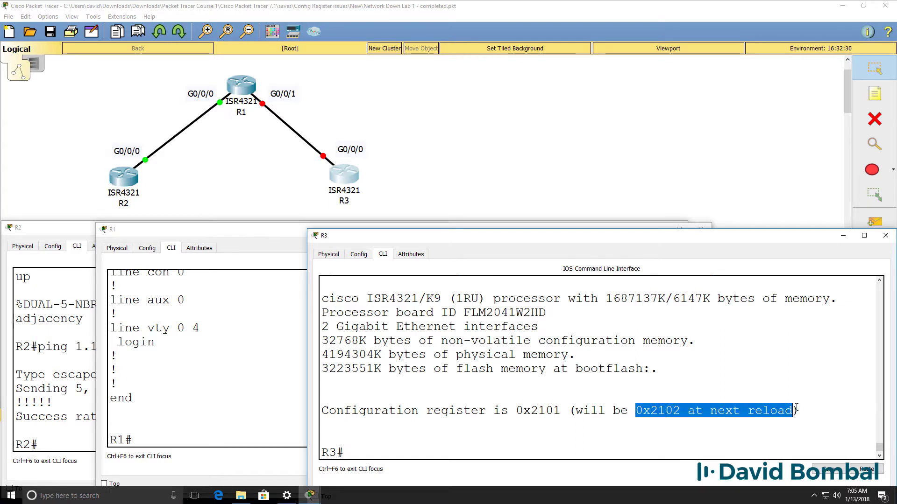
Reload R3 without saving the configuration and get a prompt after reboot
type("reload")
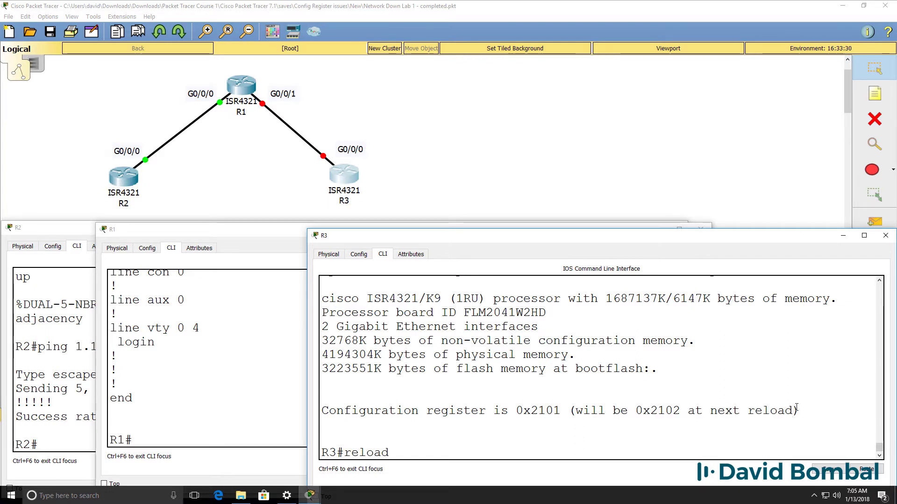
key("Return")
type("no")
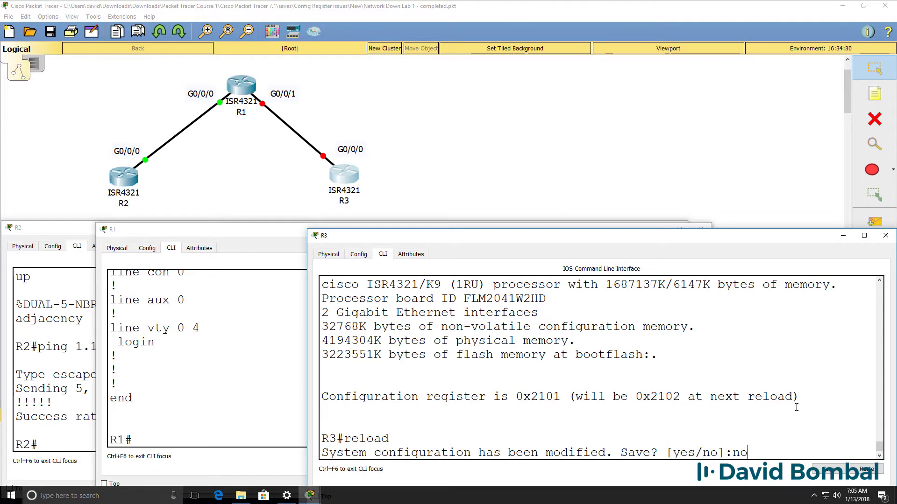
key("Return")
key("Return")
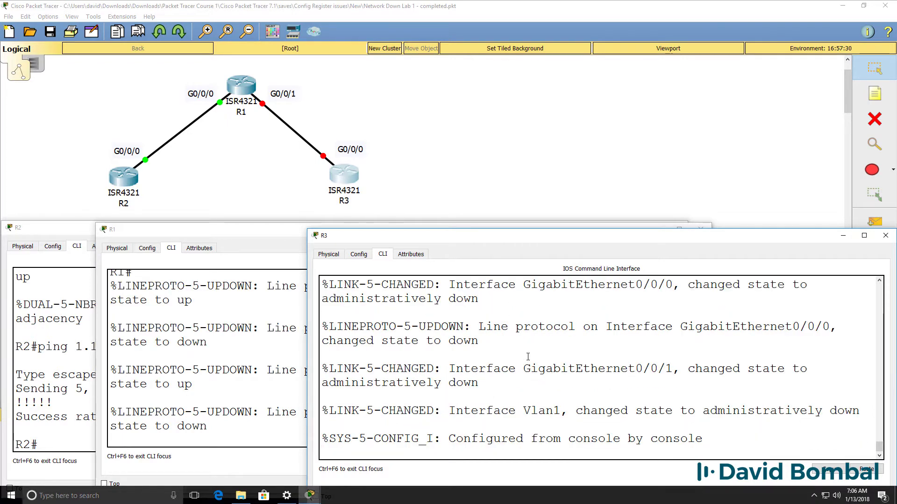
key("Return")
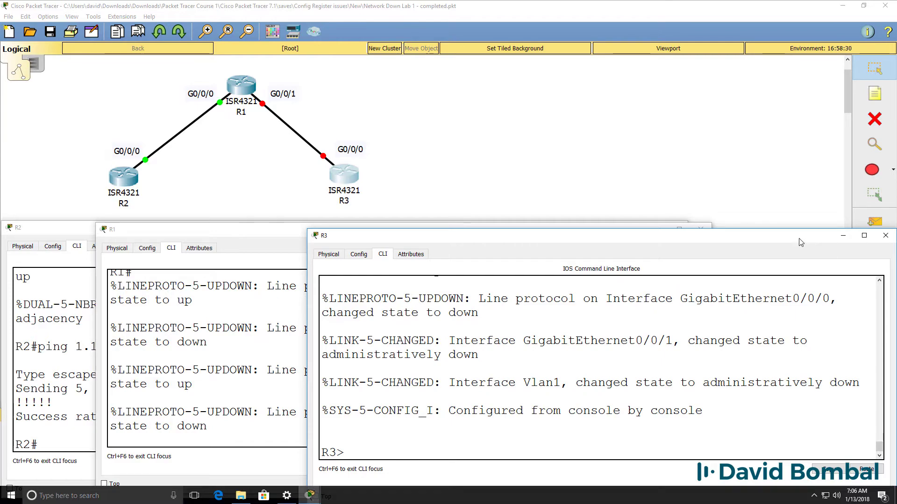
Maximize R3's console and highlight the failed test.bin boot and the image loaded instead
double_click(642, 229)
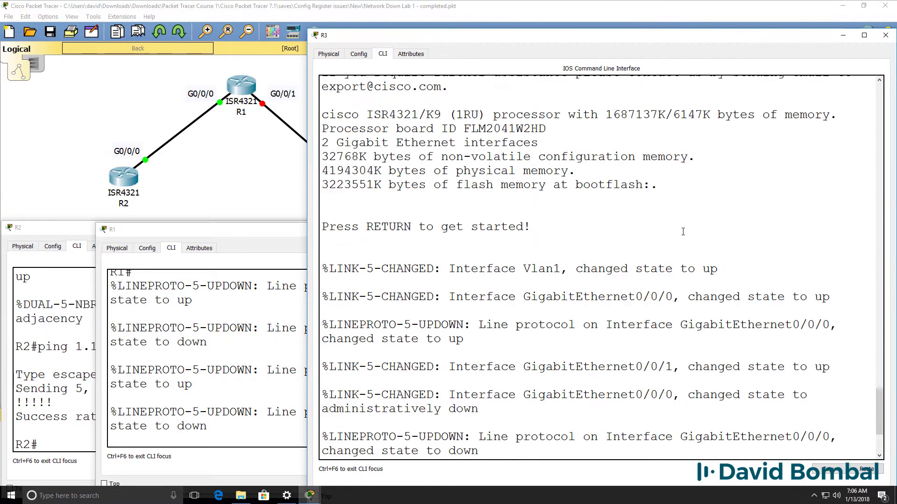
scroll(682, 231, "up", 15)
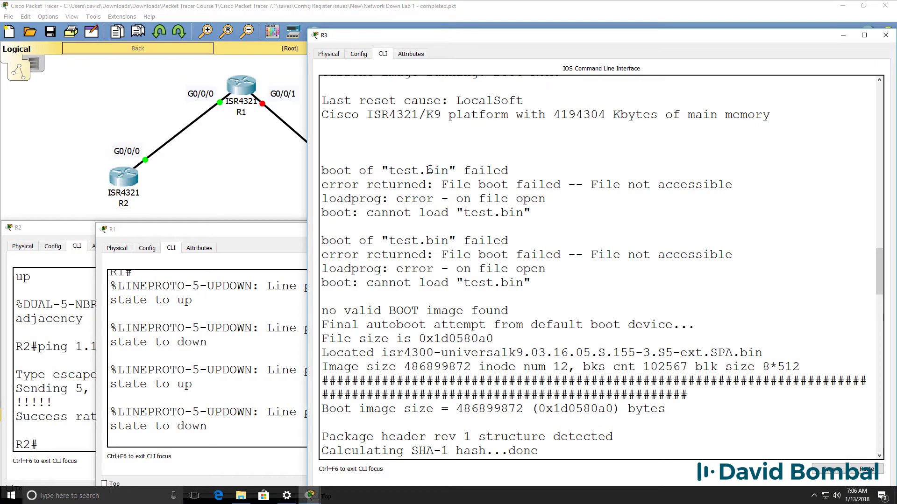
left_click_drag(457, 171, 374, 172)
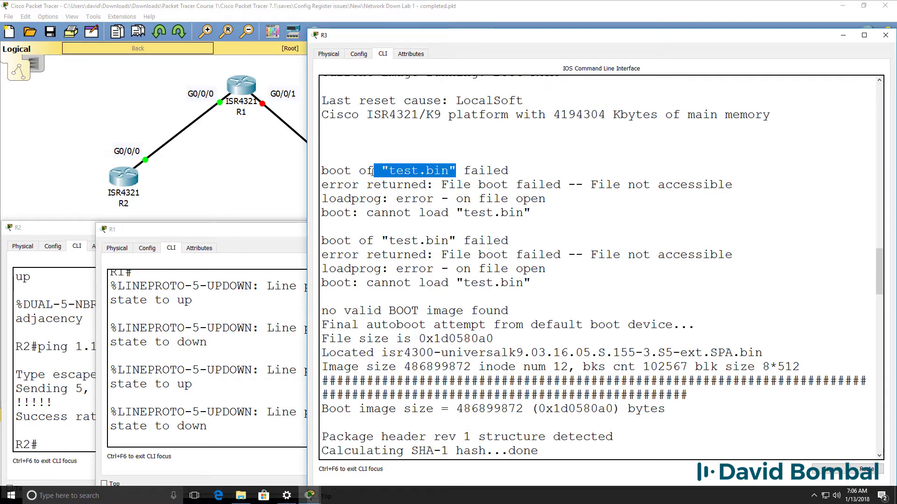
left_click_drag(388, 353, 764, 357)
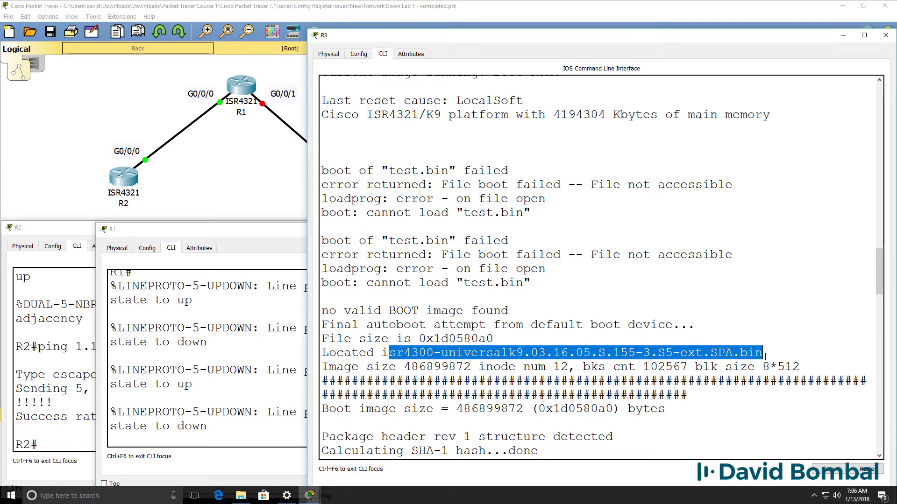
key("Return")
Enable R3 and show its running config, highlighting both boot system flash test.bin lines
type("en")
key("Return")
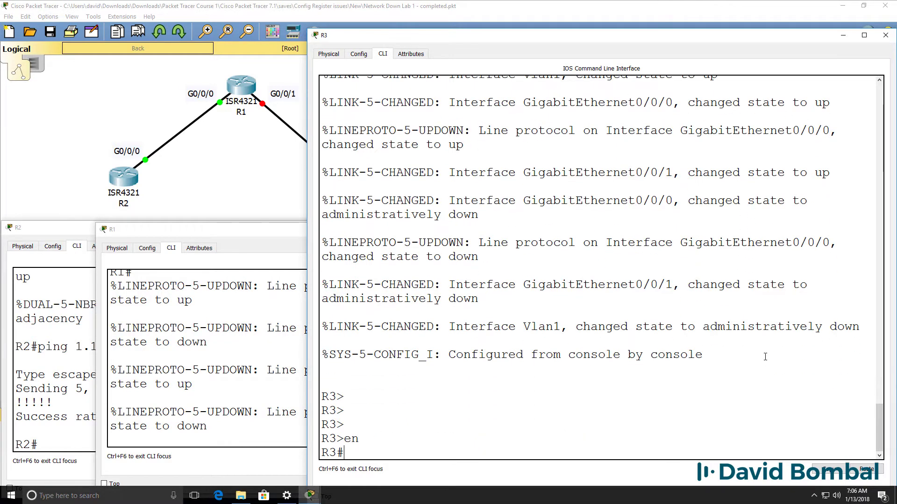
type("sh run")
key("Return")
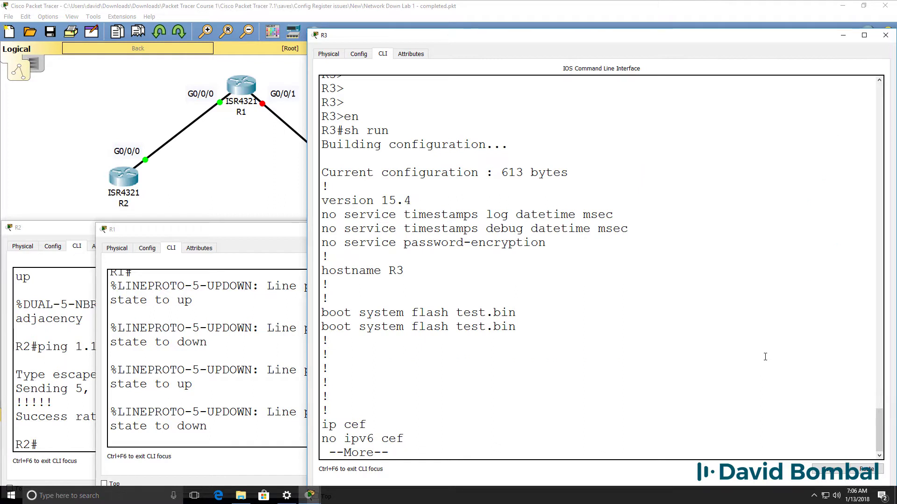
left_click_drag(523, 312, 299, 316)
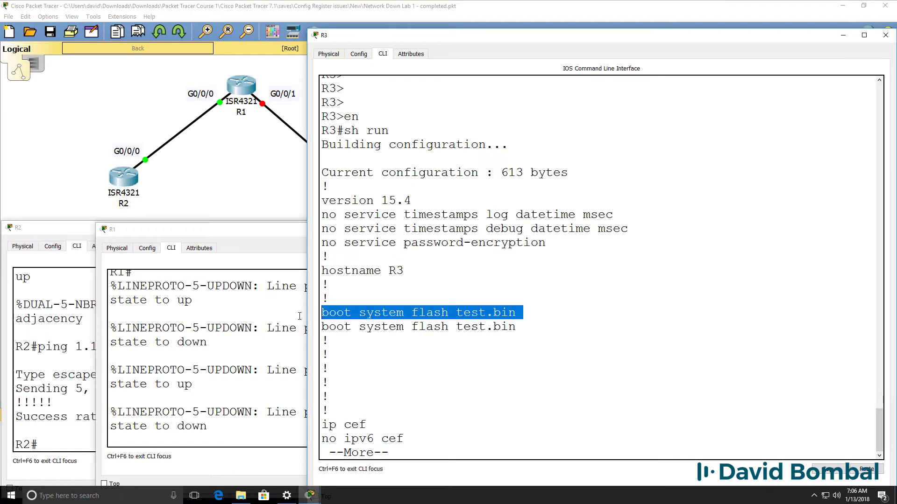
left_click_drag(524, 329, 320, 306)
type("q")
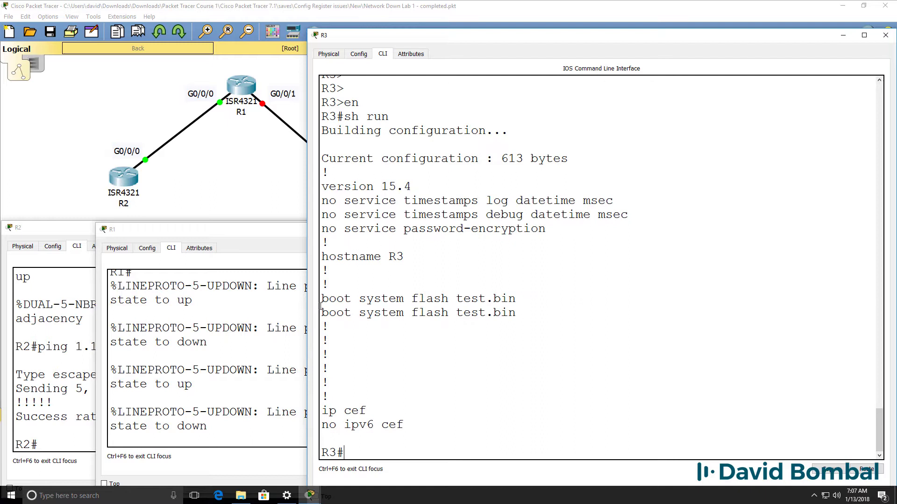
type("c")
left_click_drag(518, 299, 312, 294)
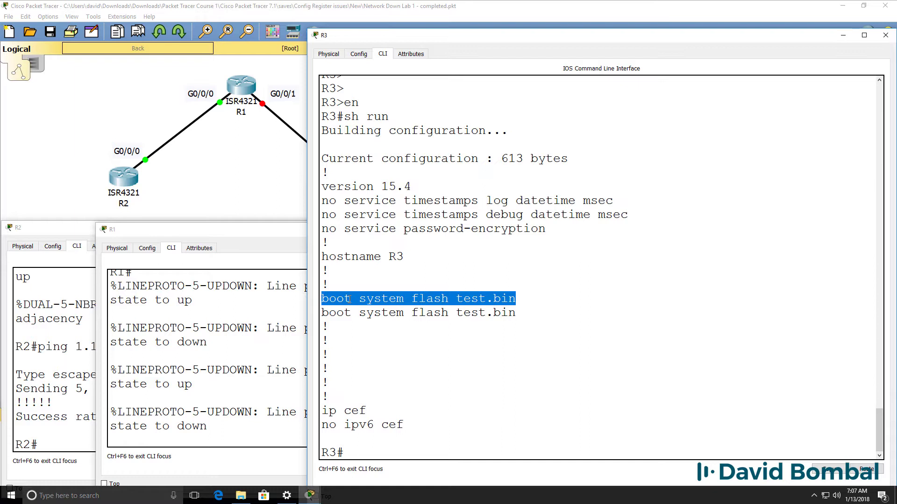
List R3's flash with dir and highlight the isr4300 image filename
type("dir")
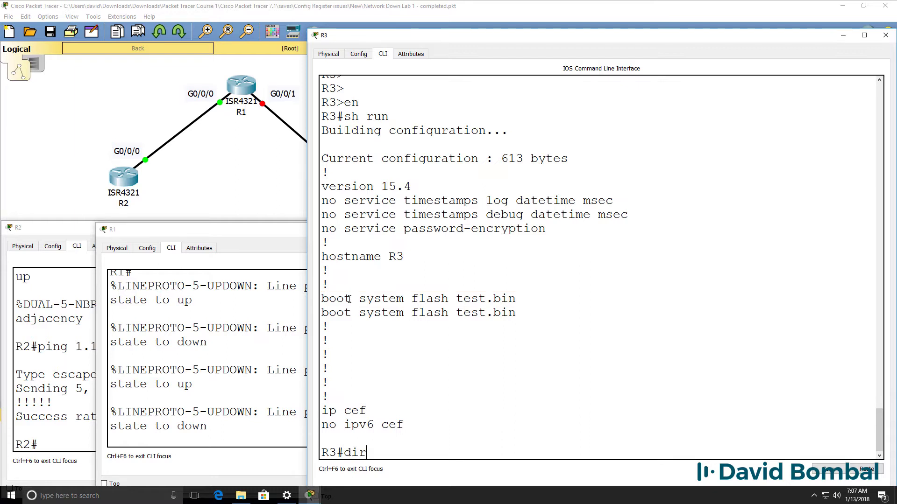
key("Return")
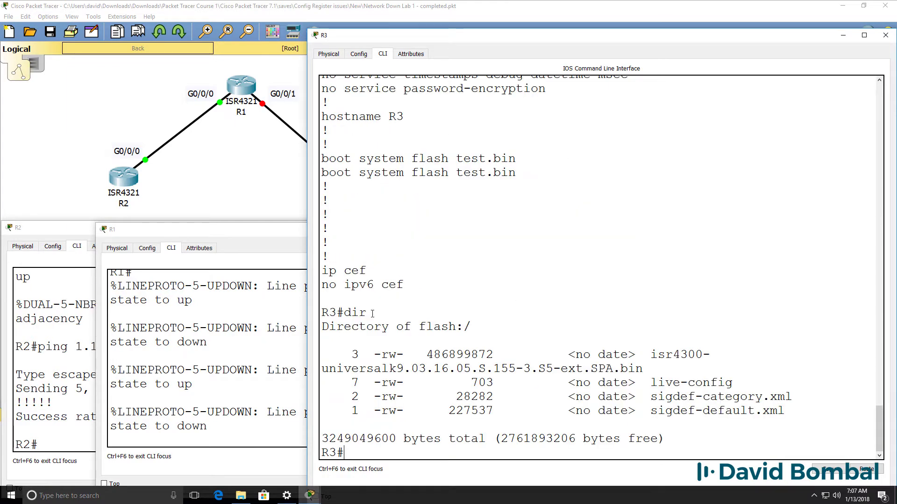
left_click_drag(308, 323, 105, 313)
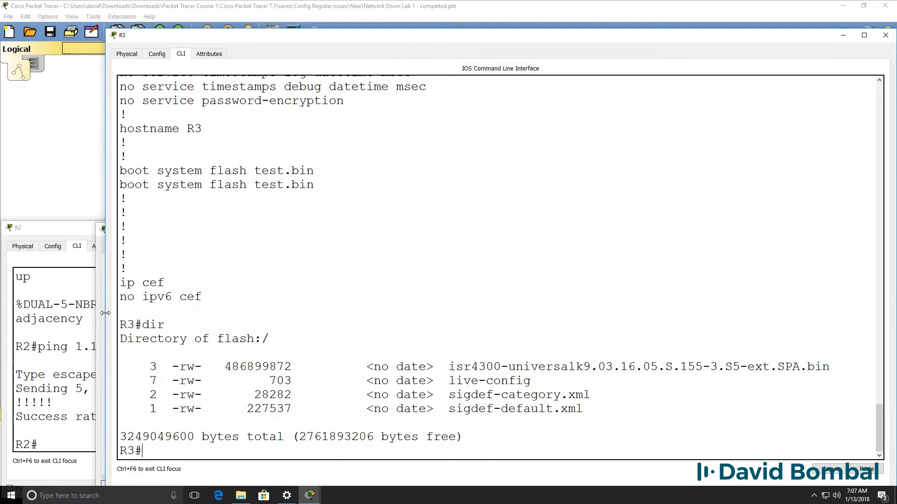
left_click_drag(280, 30, 281, 214)
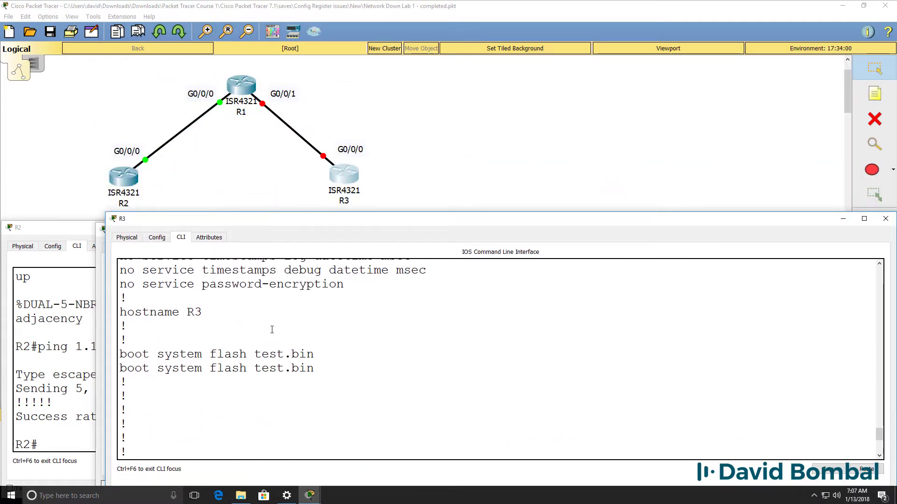
scroll(272, 330, "down", 10)
left_click_drag(442, 354, 835, 350)
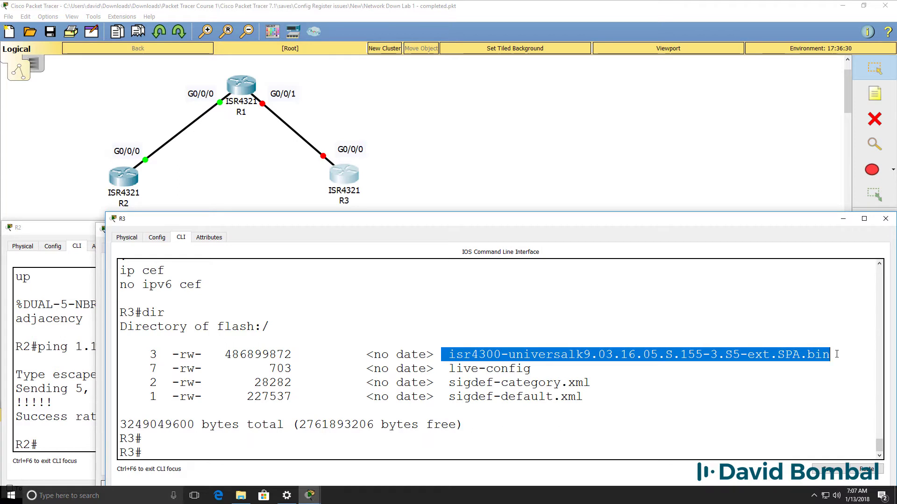
double_click(810, 355)
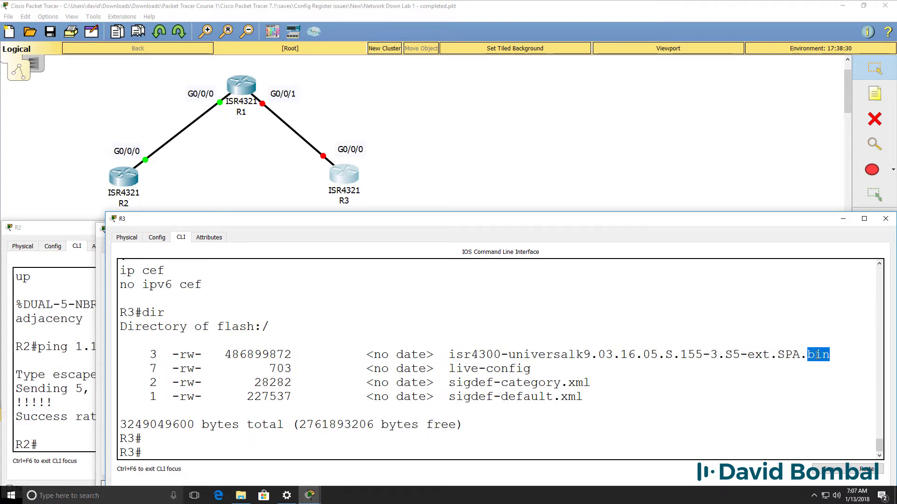
Show the running config and highlight the boot system flash test.bin line
type("sh run")
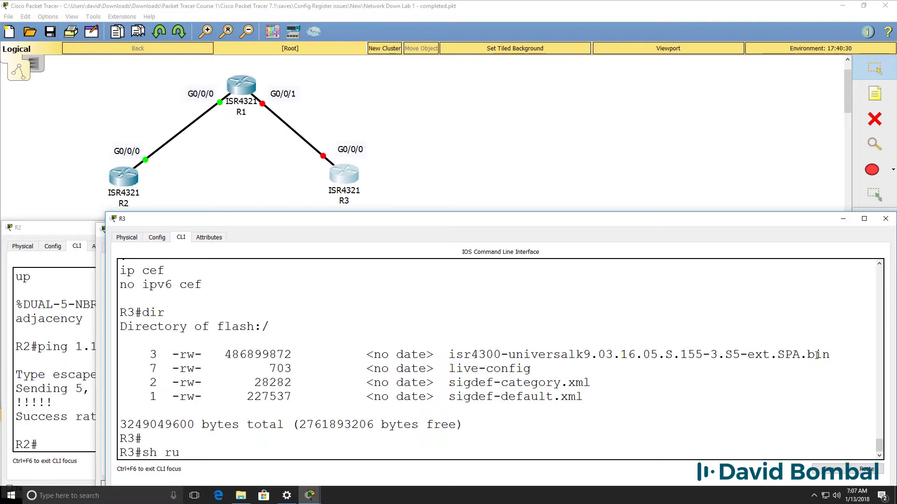
key("Return")
left_click_drag(339, 307, 113, 310)
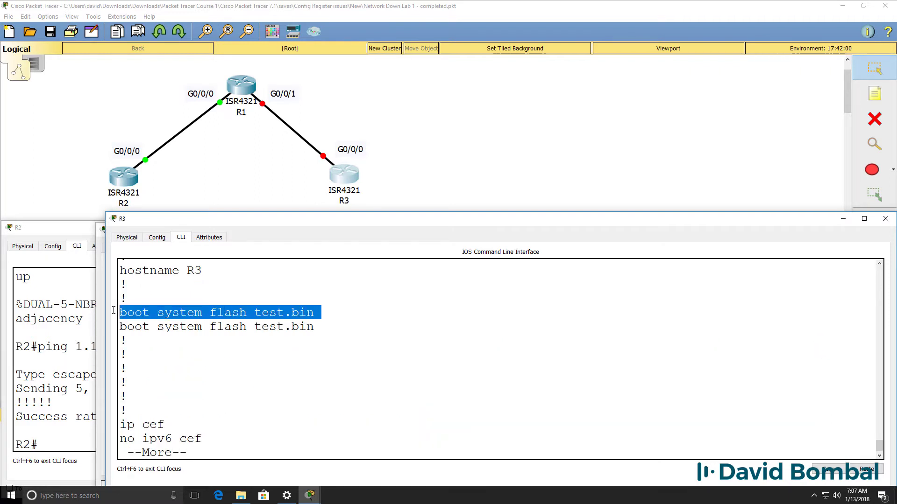
key("ctrl+c")
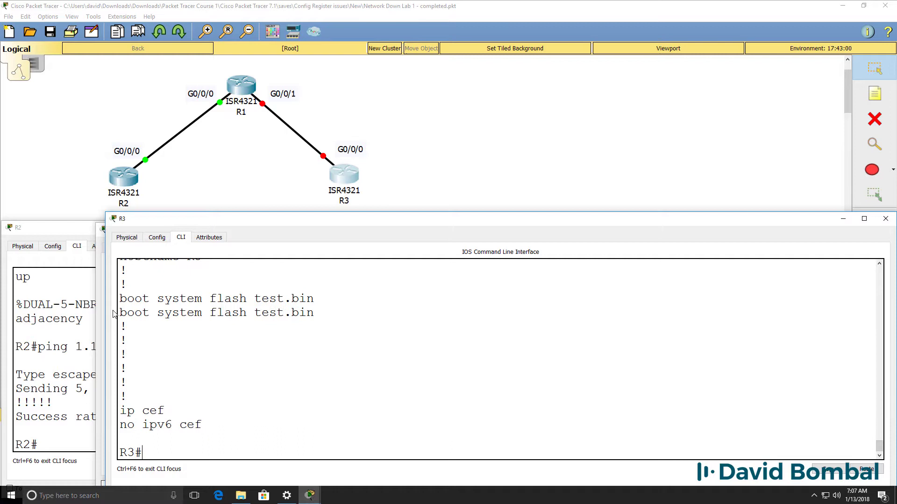
Rerun dir and compare the test.bin boot entry with the isr4300 file in flash
type("dir")
key("Return")
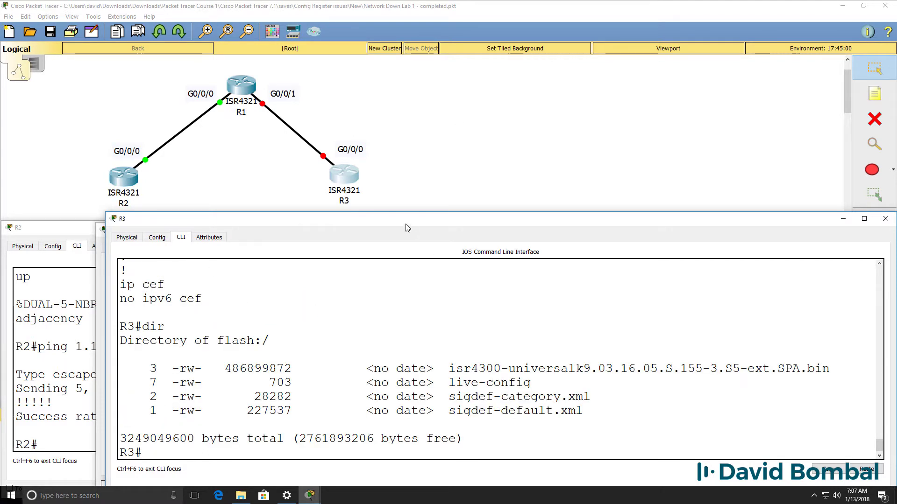
left_click_drag(400, 214, 400, 42)
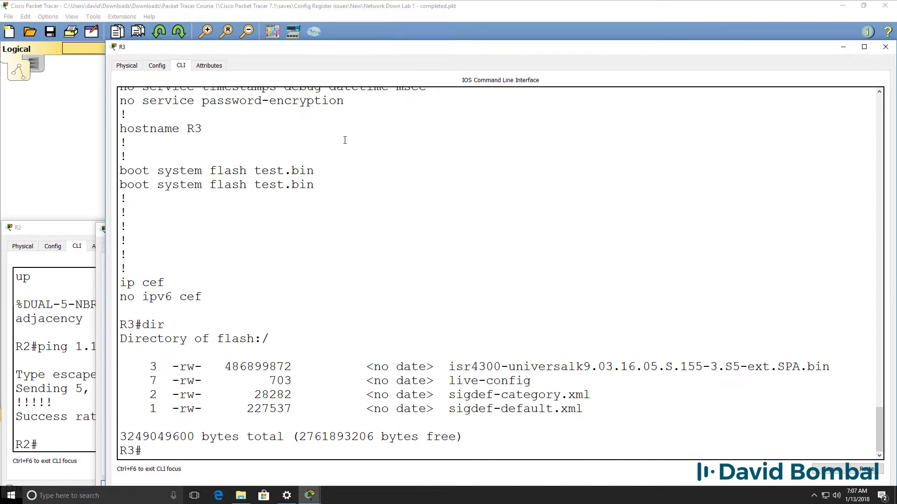
left_click_drag(321, 173, 213, 164)
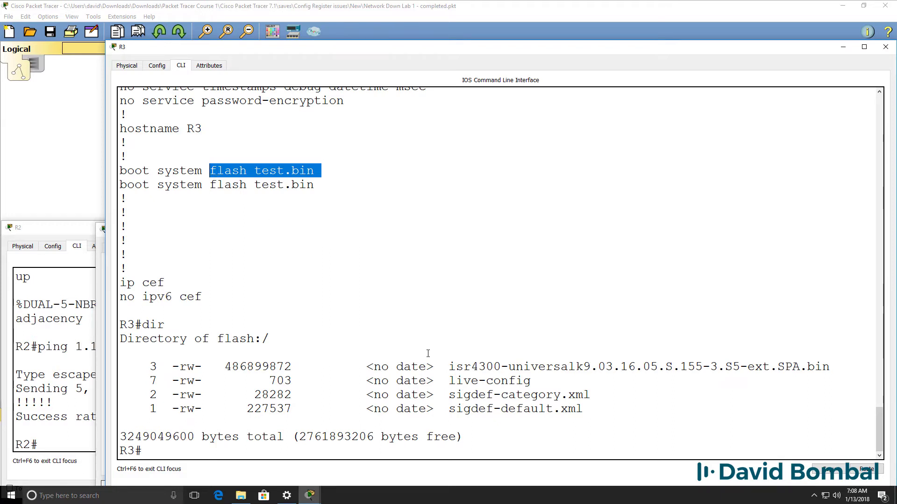
left_click_drag(441, 366, 859, 369)
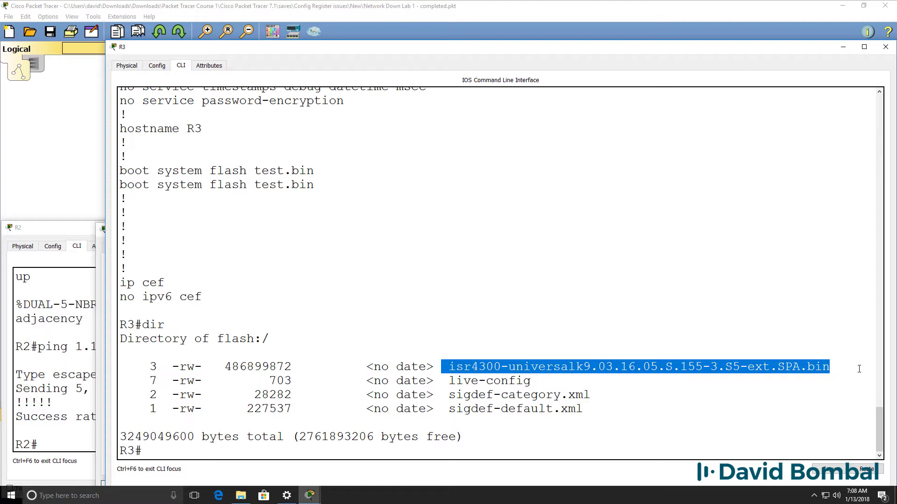
Run sh ver on R3 and highlight the bootflash isr4300 system image file line
type("sh ver")
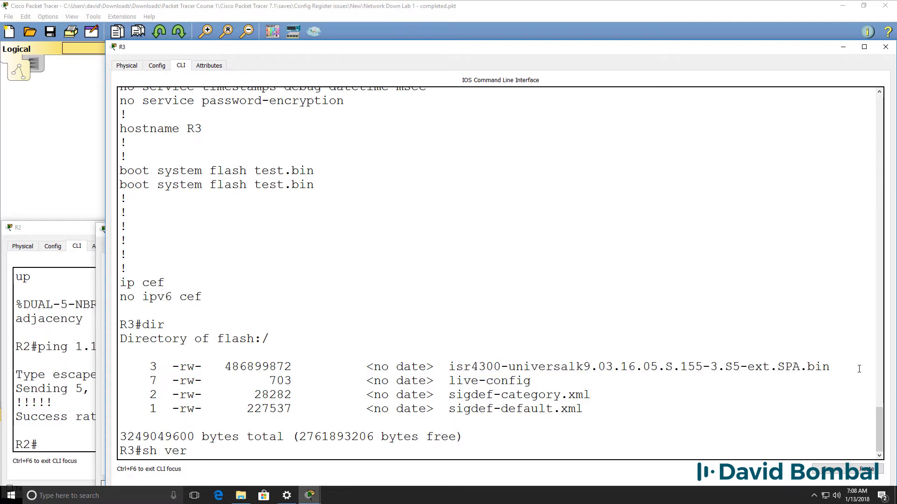
key("Return")
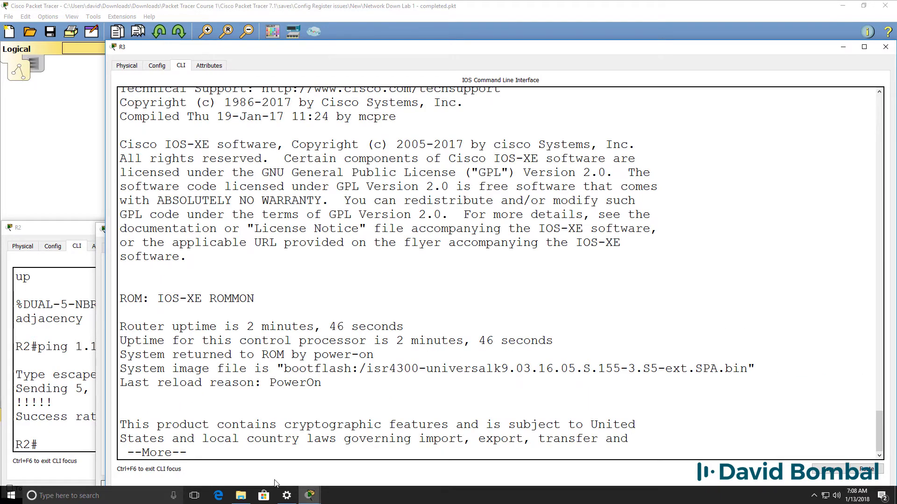
left_click_drag(283, 369, 748, 370)
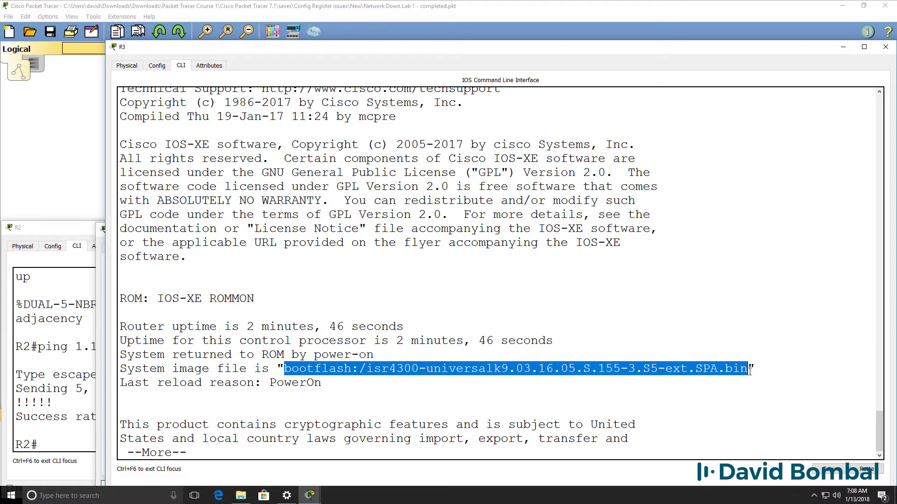
key("space")
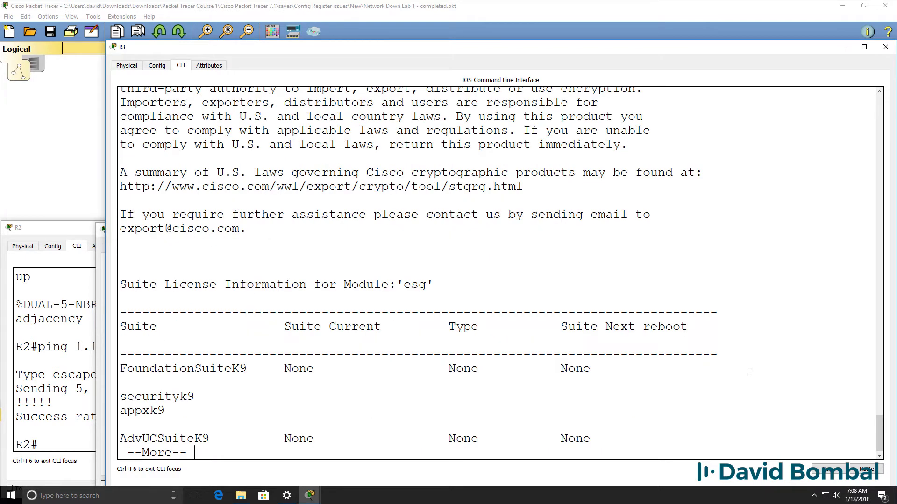
Finish the version output, view the running config and enter global configuration mode
key("space")
key("space")
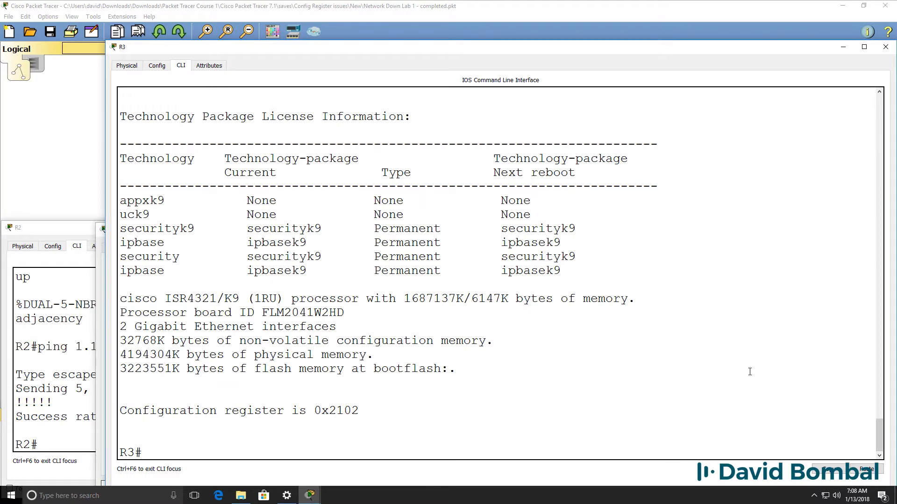
type("sh run")
key("Return")
type("qcon t")
key("Return")
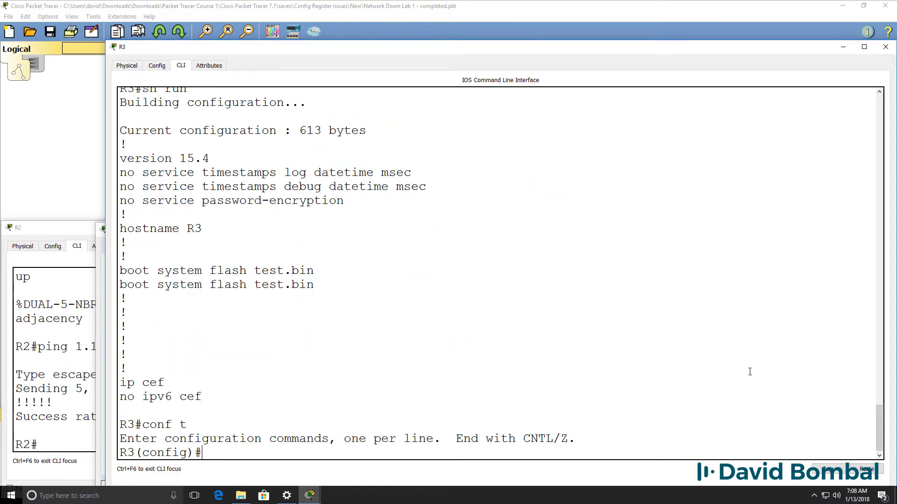
Remove both boot system flash test.bin entries with no boot system flash test.bin
left_click_drag(323, 271, 108, 274)
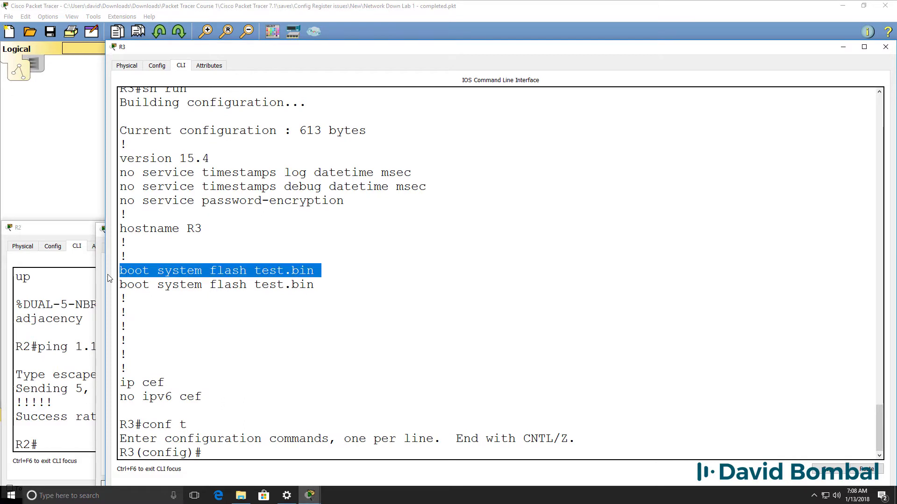
type("no boot system falsh")
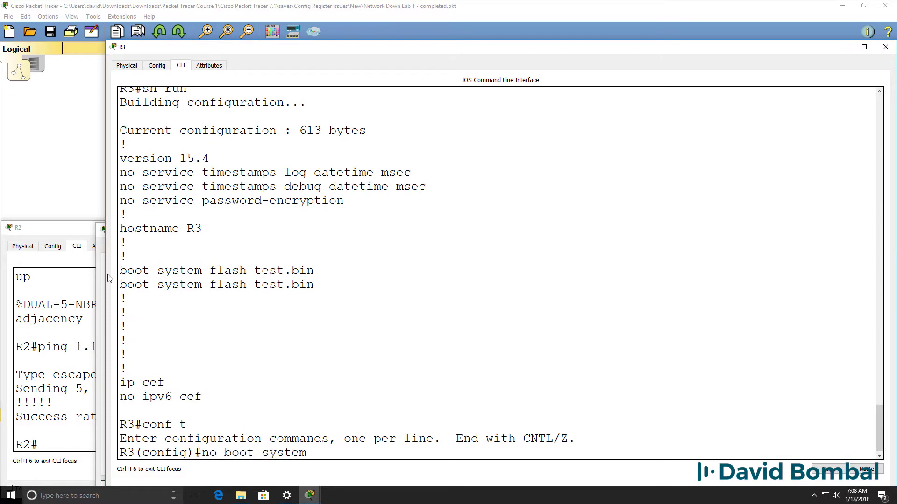
key("BackSpace")
key("BackSpace")
key("BackSpace")
key("BackSpace")
type("lash test.bn")
key("Return")
key("Up")
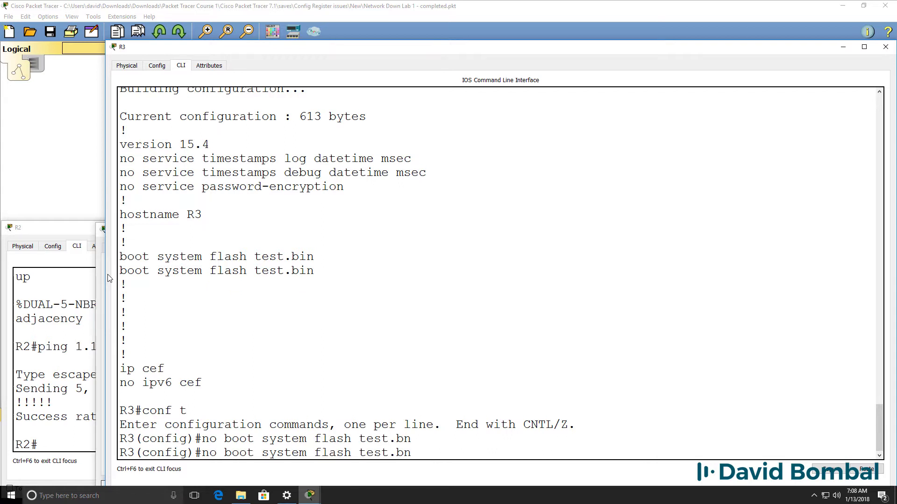
key("BackSpace")
type("in")
key("Return")
Verify the removal with do sh run, then exit and show the 557-byte running config
type("do sh run")
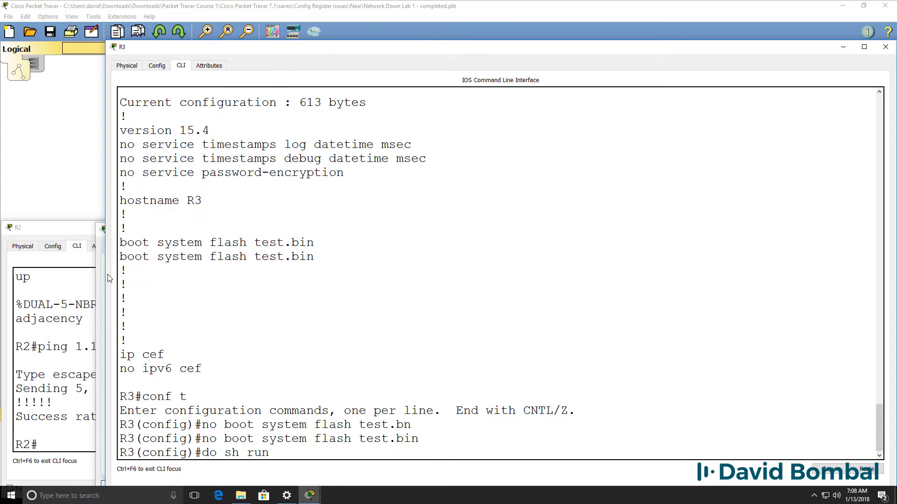
key("Return")
key("q")
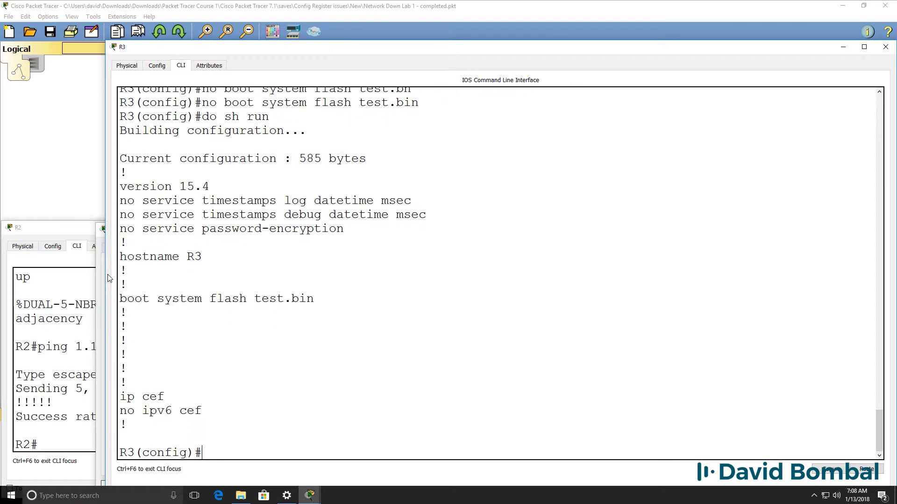
key("Up")
key("Up")
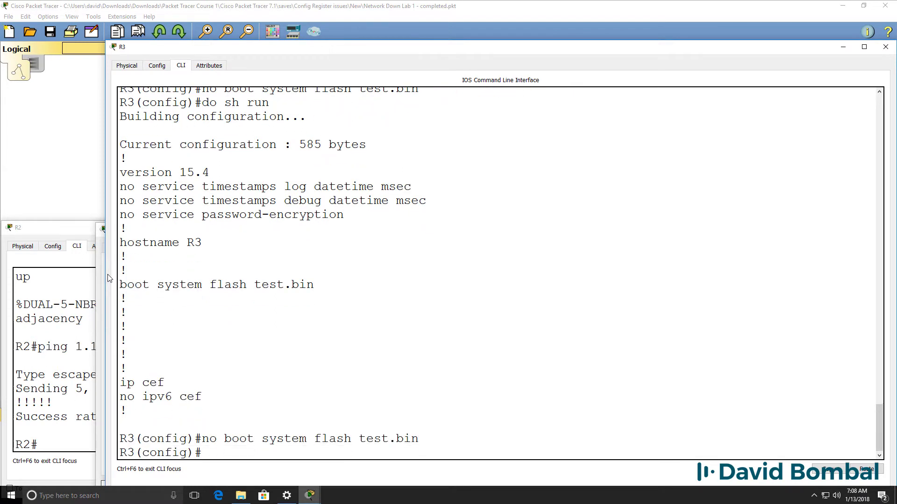
type("do sh run")
key("Return")
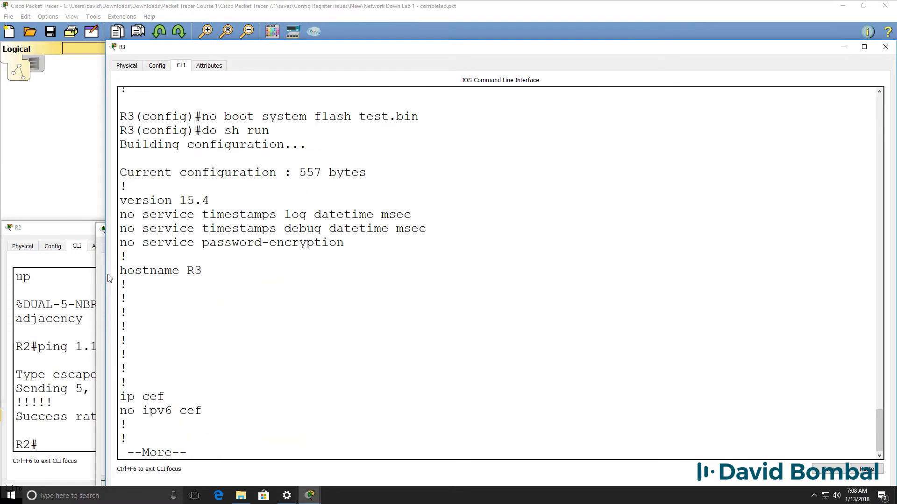
key("space")
key("space")
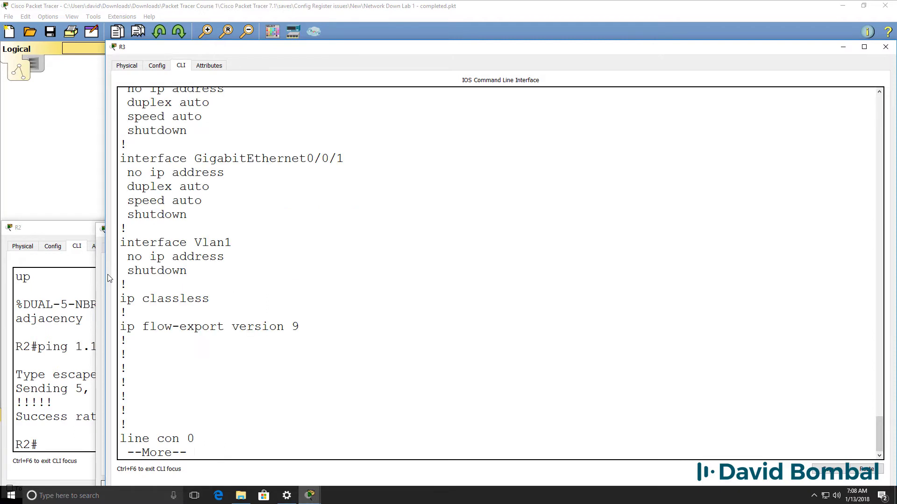
key("space")
type("end")
key("Return")
key("Return")
key("Return")
type("sh")
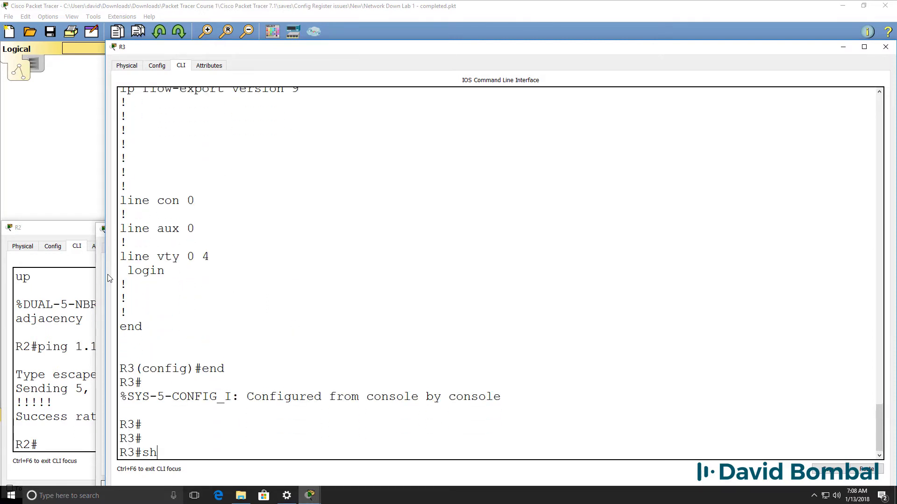
type(" run")
key("Return")
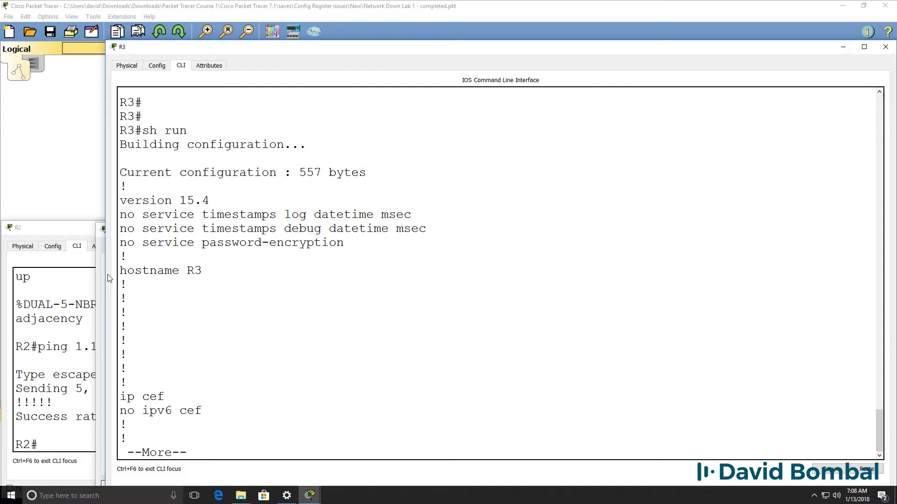
Run show ip interface brief on R3 to check interface status
key("space")
key("space")
key("space")
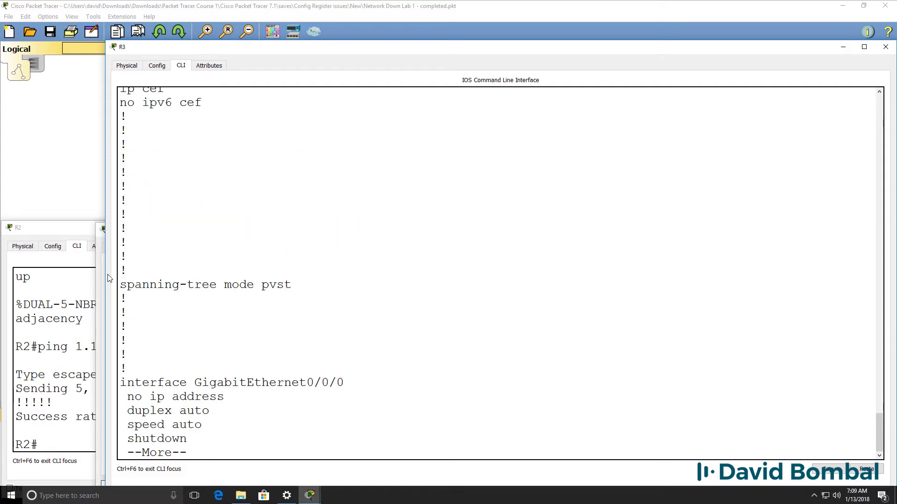
type("s")
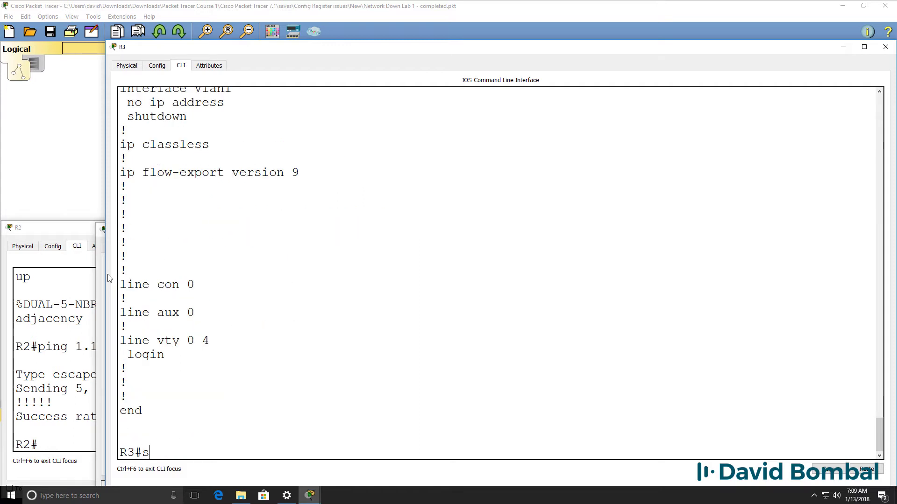
type("h ip intb rie")
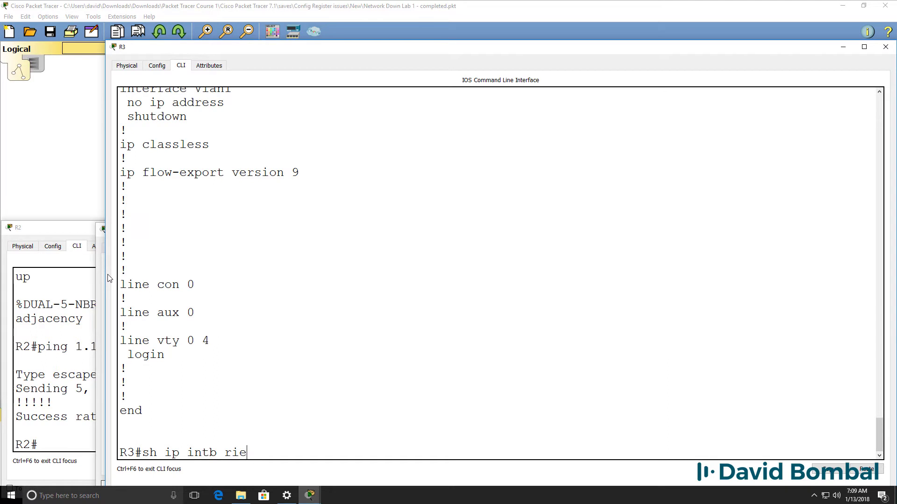
key("BackSpace")
key("BackSpace")
key("BackSpace")
key("BackSpace")
key("BackSpace")
type("brief")
key("Return")
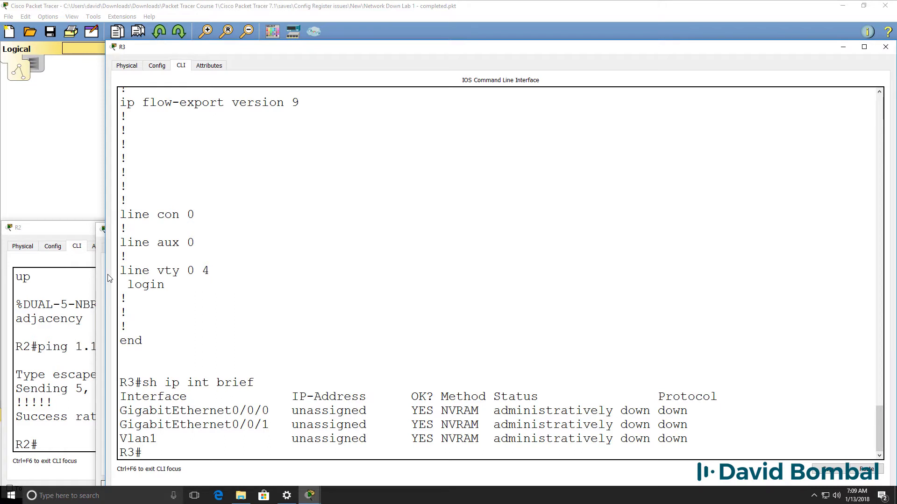
Run show ip protocols to check R3's routing protocols
type("sh ip prot")
key("Return")
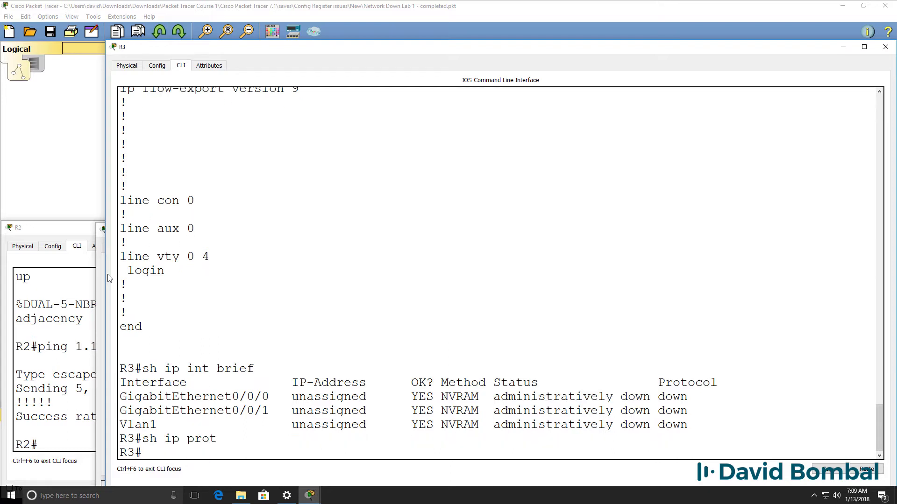
Page through the 585-byte startup config, marking its boot system flash test.bin line and GigabitEthernet0/0/0
type("sh start")
key("Return")
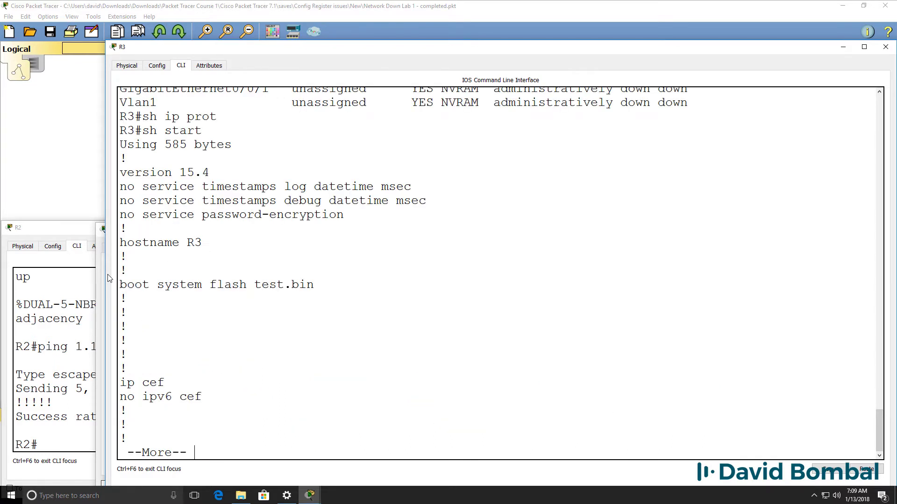
triple_click(122, 281)
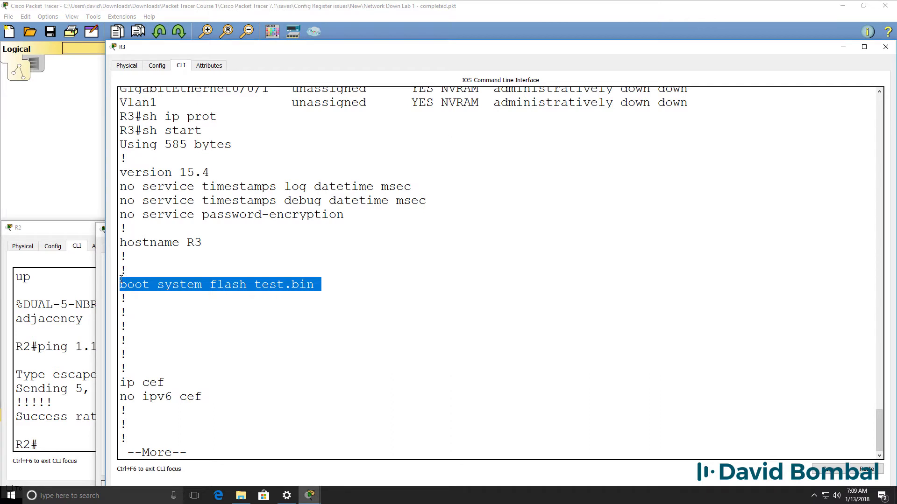
key("space")
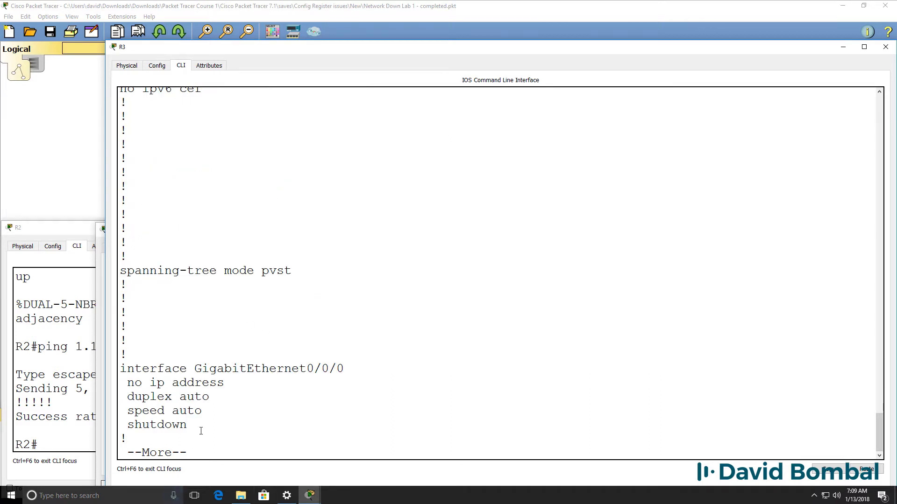
left_click_drag(201, 431, 67, 369)
key("Return")
key("Return")
key("Return")
key("Return")
key("Return")
key("Return")
key("Return")
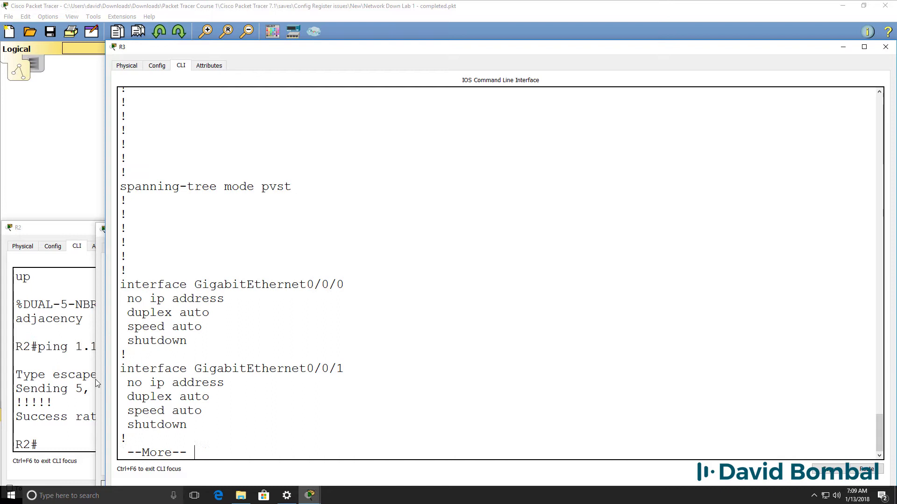
key("space")
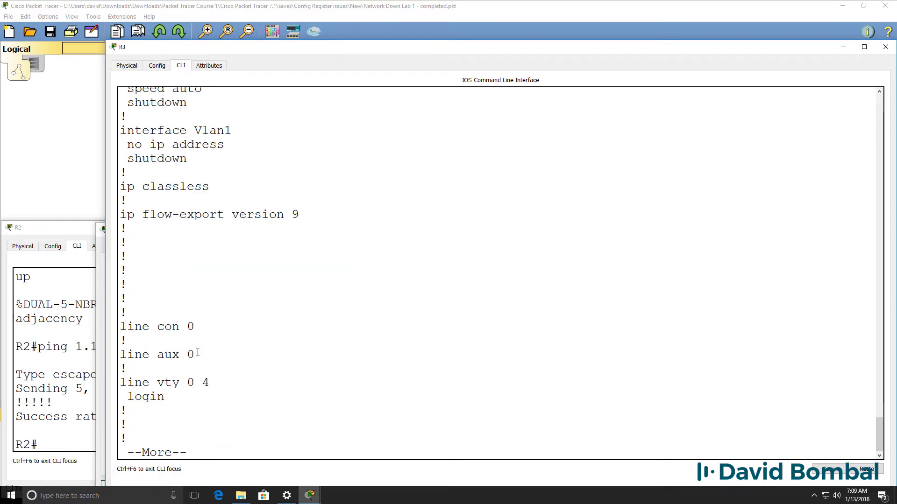
key("space")
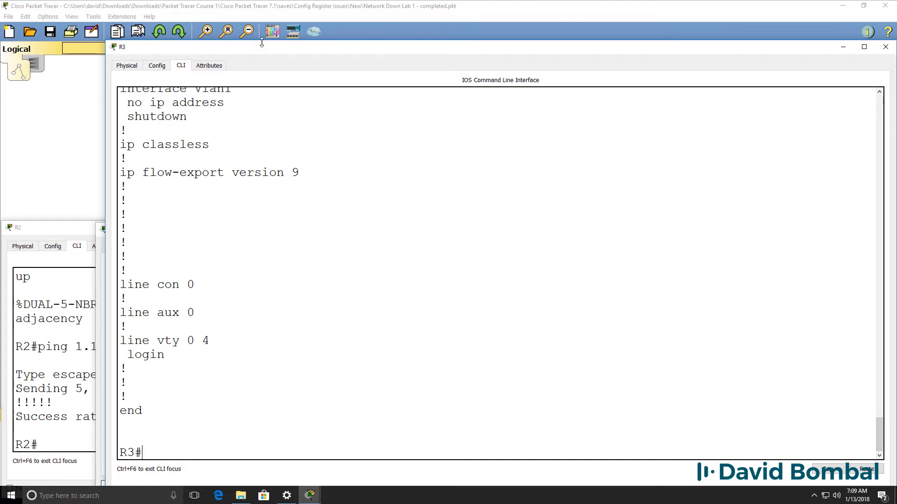
left_click_drag(261, 42, 299, 216)
List R3's flash with dir and mark the live-config file name
key("Return")
key("Return")
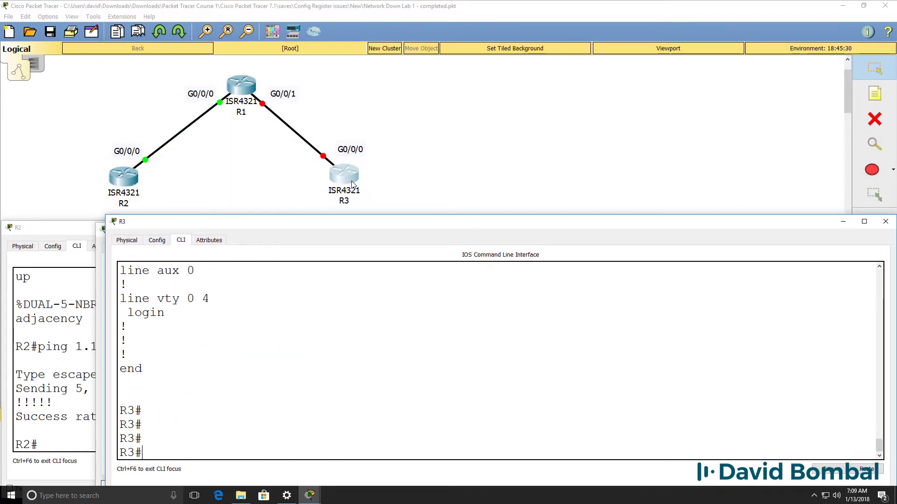
type("dir")
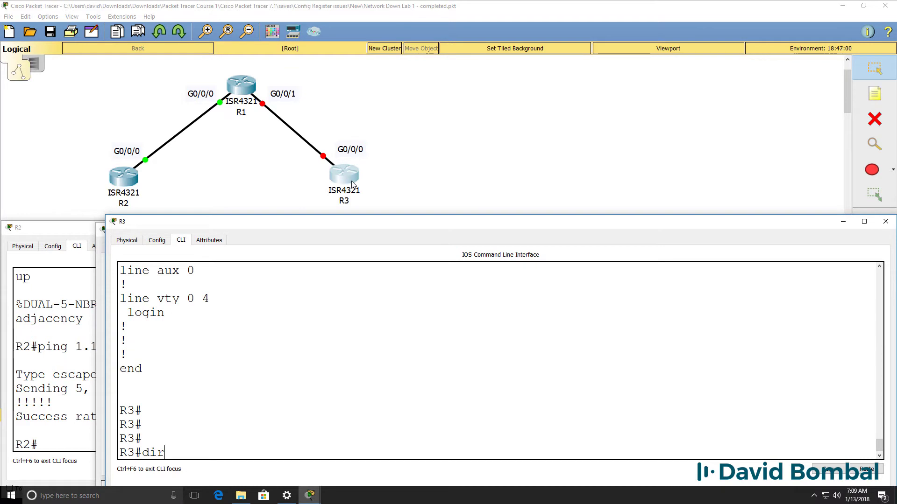
key("Return")
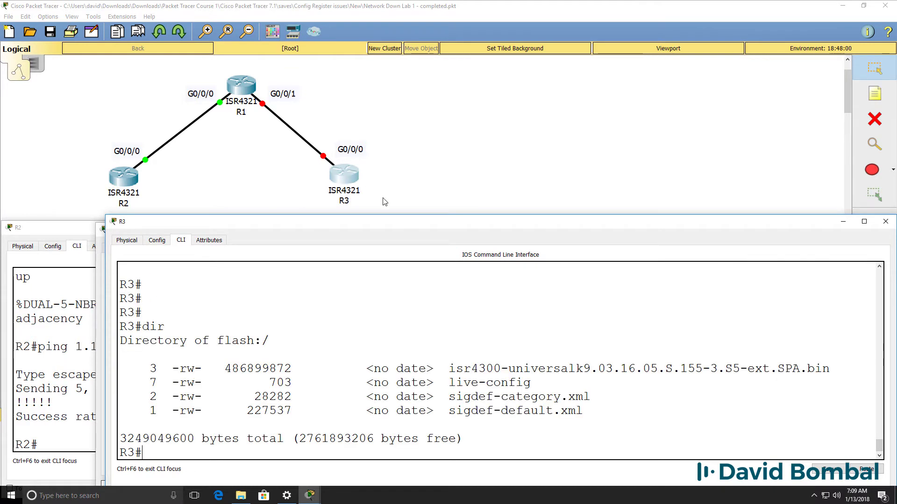
double_click(533, 383)
left_click_drag(533, 383, 447, 383)
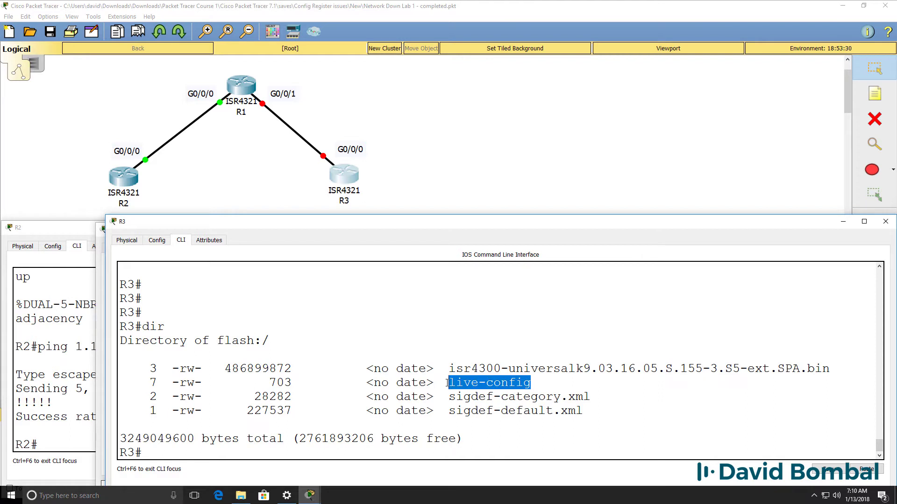
Display the live-config file with more flash:live-config
type("more")
key("BackSpace")
key("BackSpace")
key("BackSpace")
key("BackSpace")
type("n")
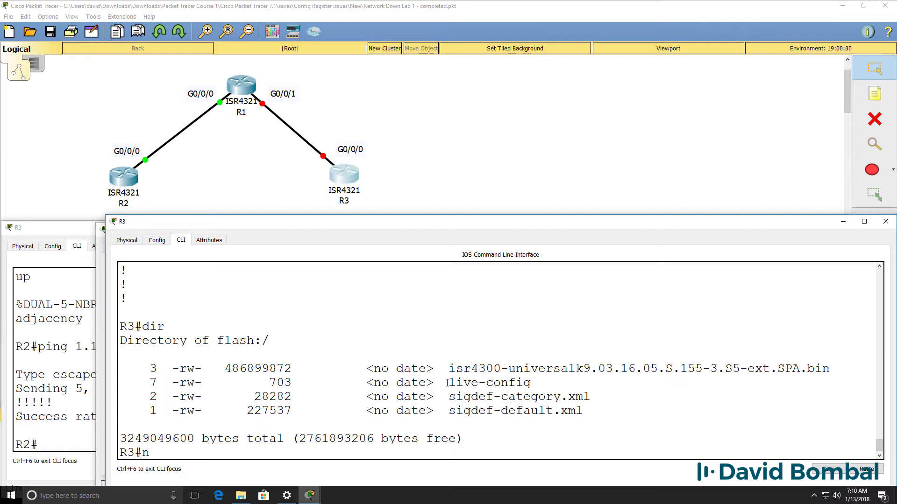
key("BackSpace")
type("more flash:live-config")
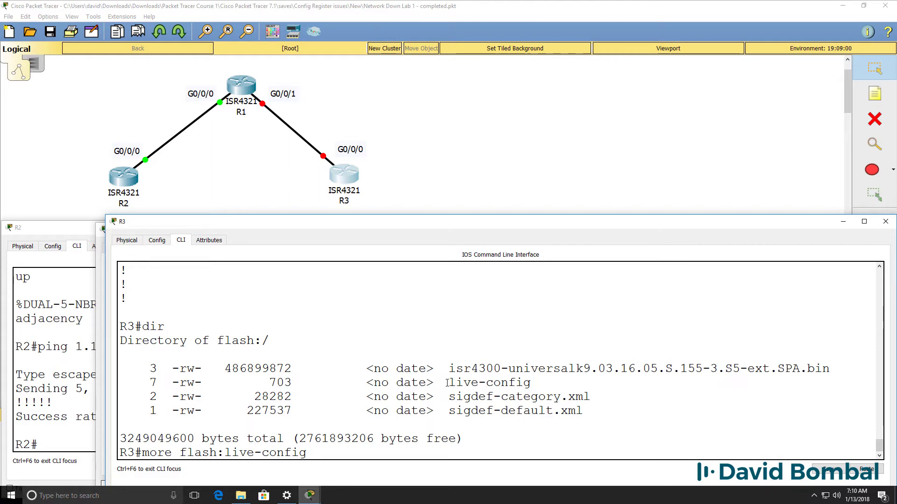
key("Return")
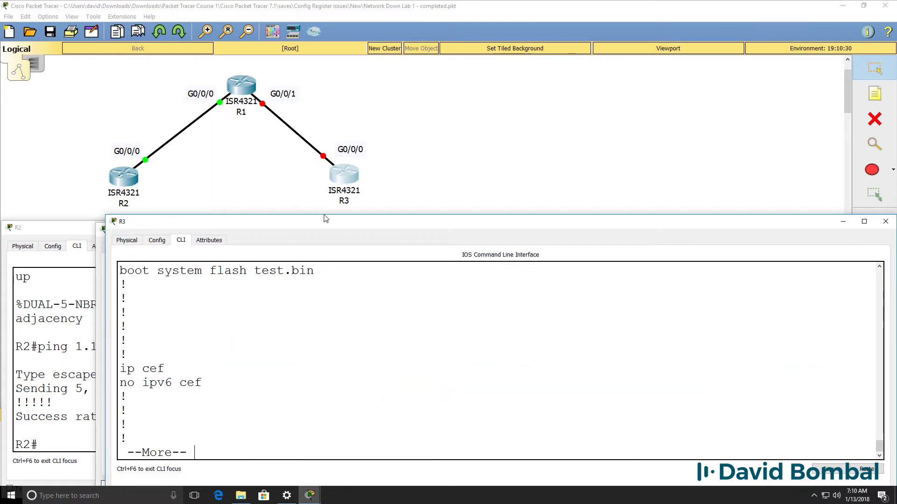
Enlarge R3's console and highlight the live-config file path and the boot system flash test.bin line
left_click_drag(324, 218, 324, 11)
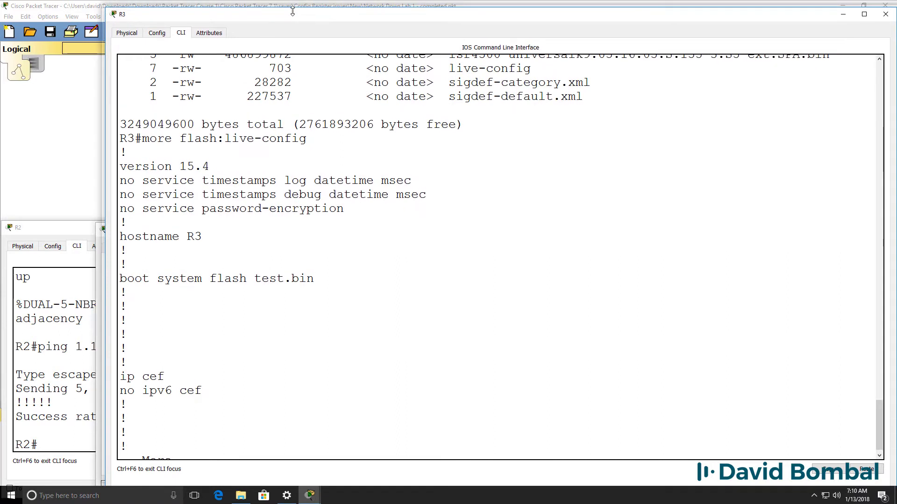
double_click(262, 140)
left_click_drag(262, 135, 170, 142)
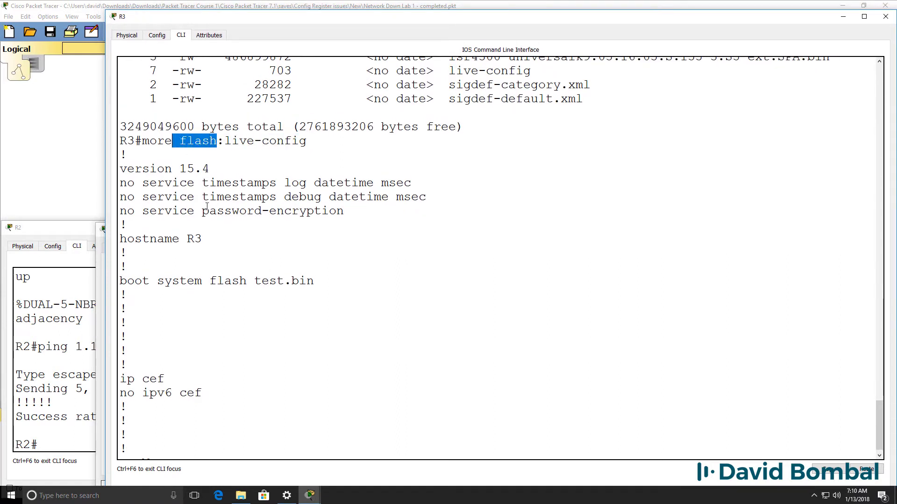
left_click_drag(321, 282, 120, 278)
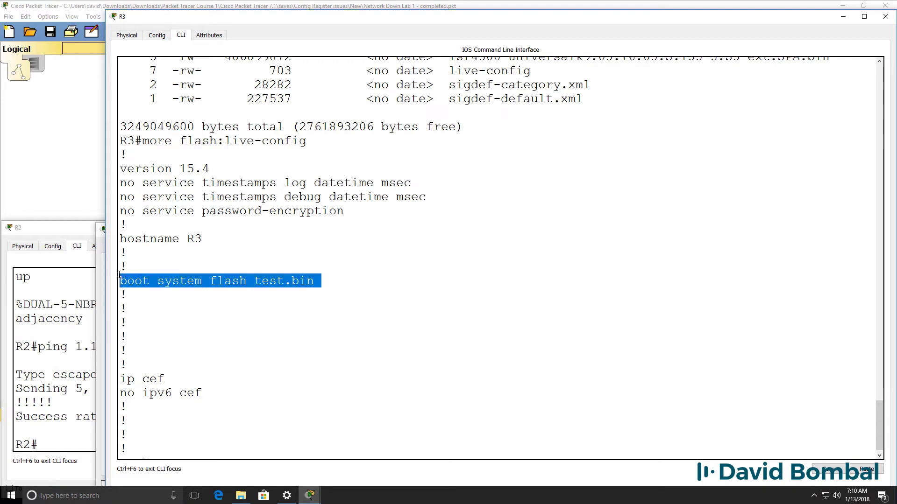
Page to the end of live-config, highlighting Loopback0 3.3.3.3, GigabitEthernet0/0/0 10.1.2.2 and router eigrp 100
key("space")
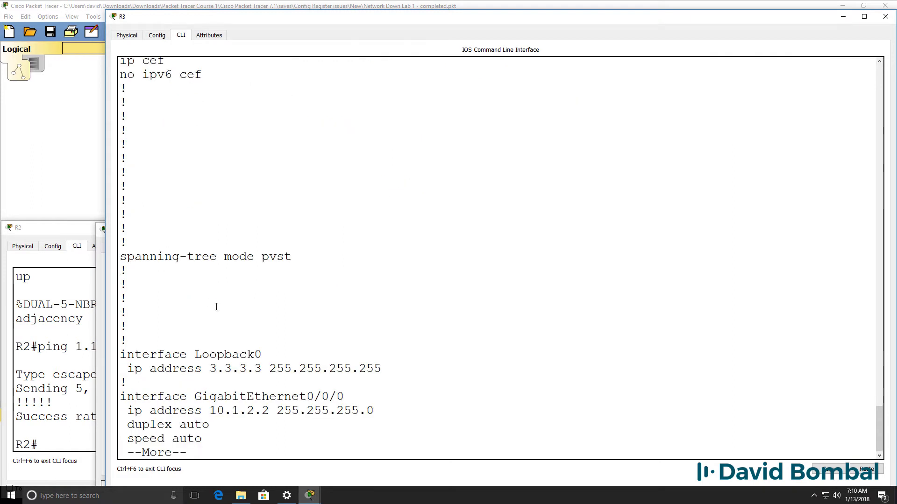
key("space")
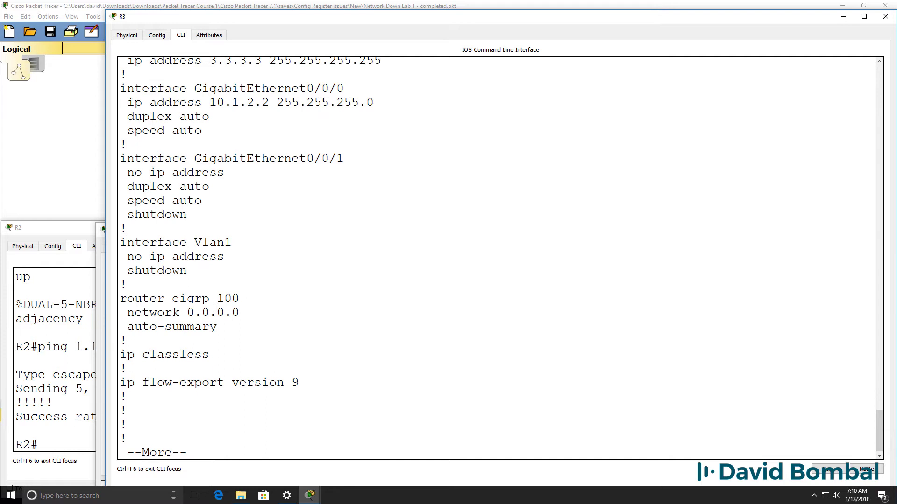
scroll(216, 307, "up", 2)
left_click_drag(169, 118, 434, 210)
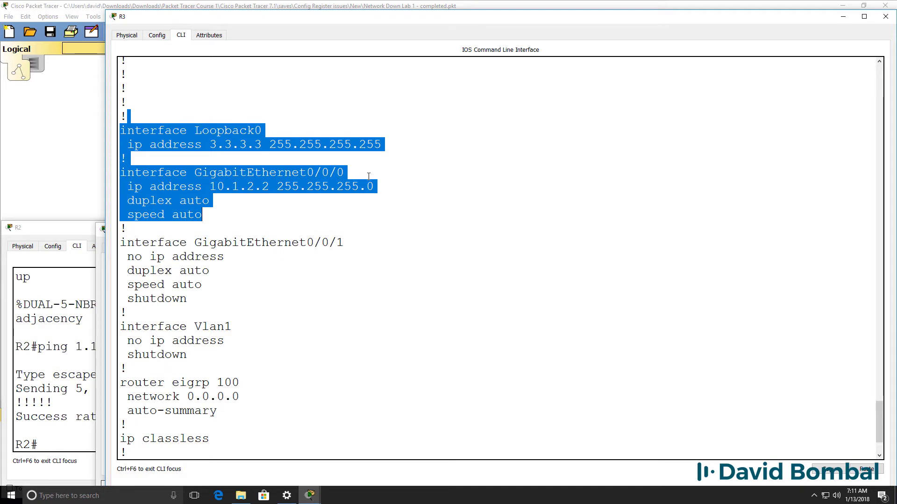
left_click_drag(228, 410, 121, 382)
left_click(204, 428)
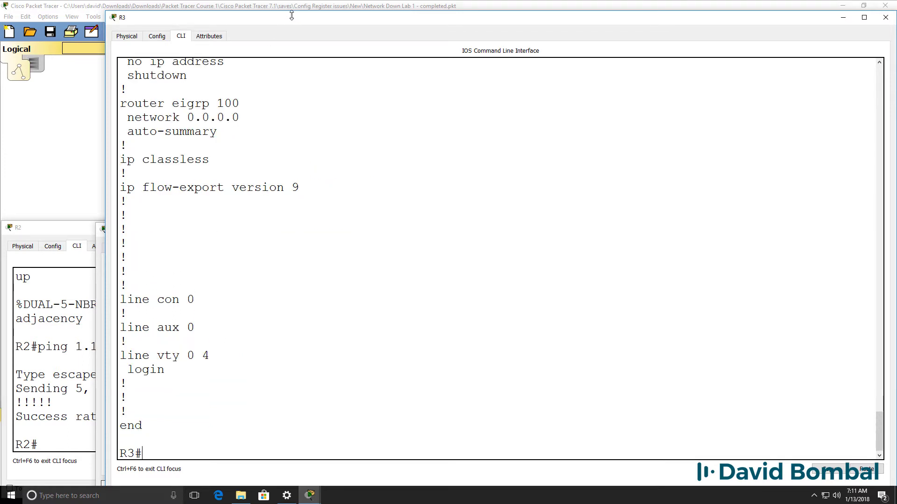
left_click_drag(292, 12, 310, 216)
Start a copy from flash to running-config, abort it, and list R3's flash files with dir
key("Return")
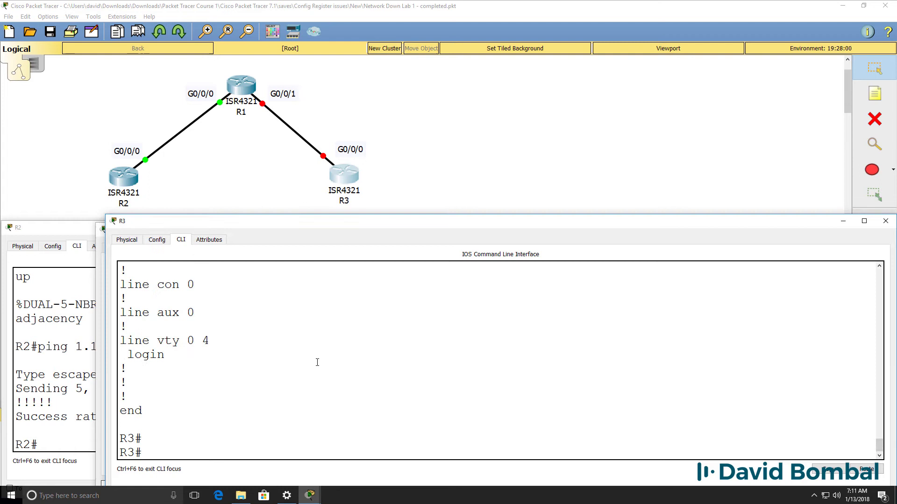
type("copy flash ")
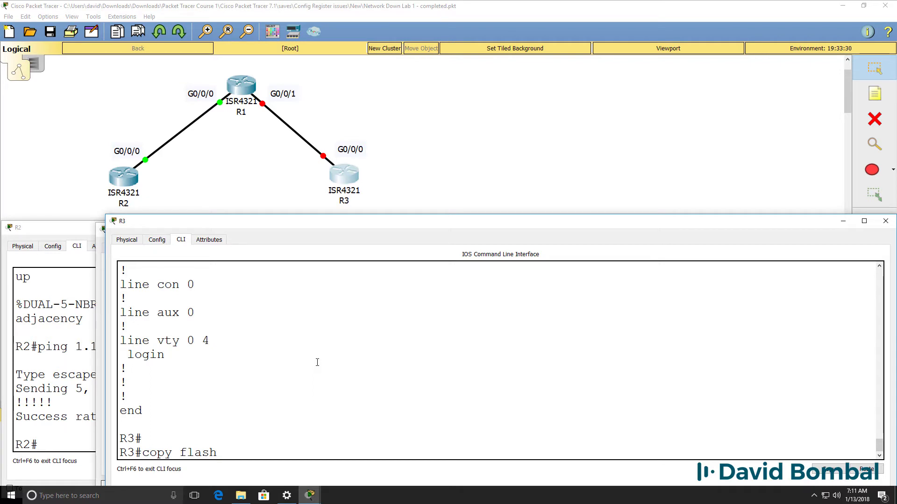
type("run")
key("Tab")
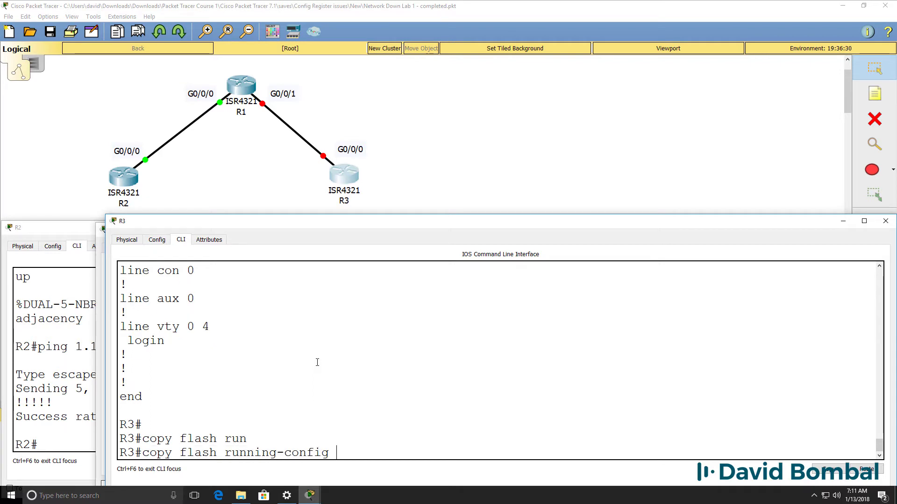
key("Return")
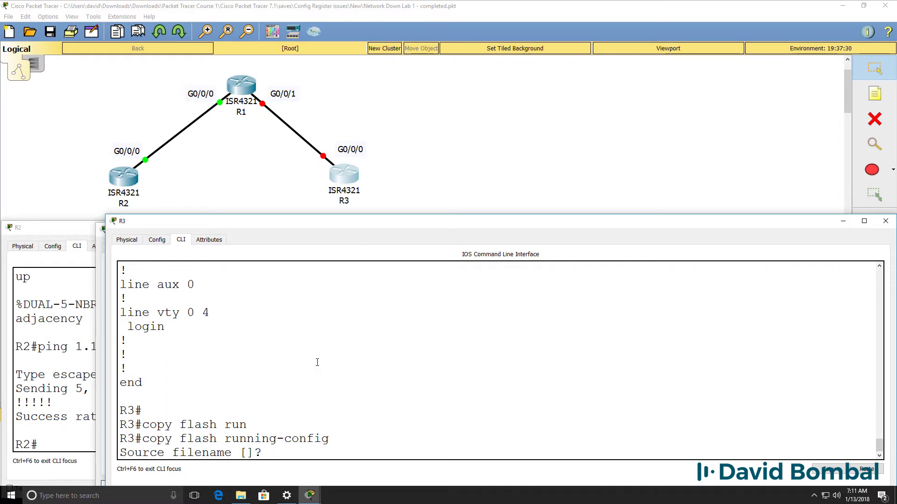
key("ctrl+c")
key("Return")
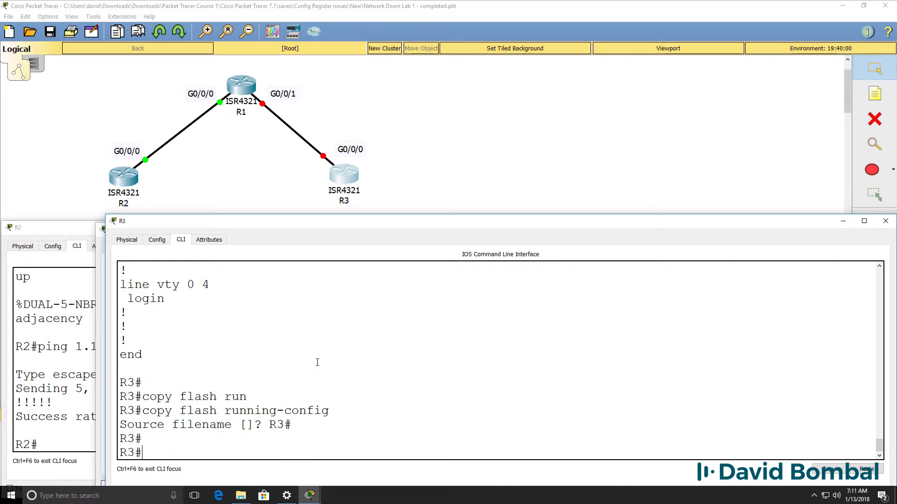
type("dir")
key("Return")
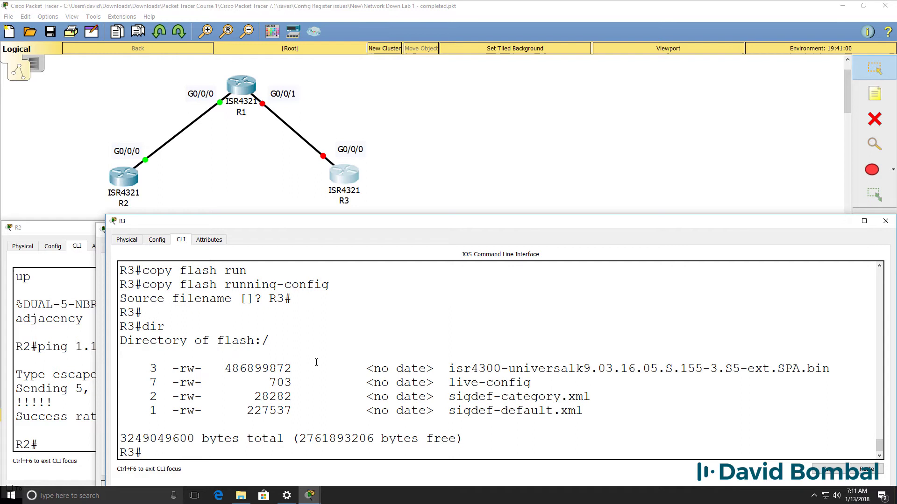
Copy live-config from flash into running-config (703 bytes), bringing Loopback0 up
key("Up")
key("Up")
key("Return")
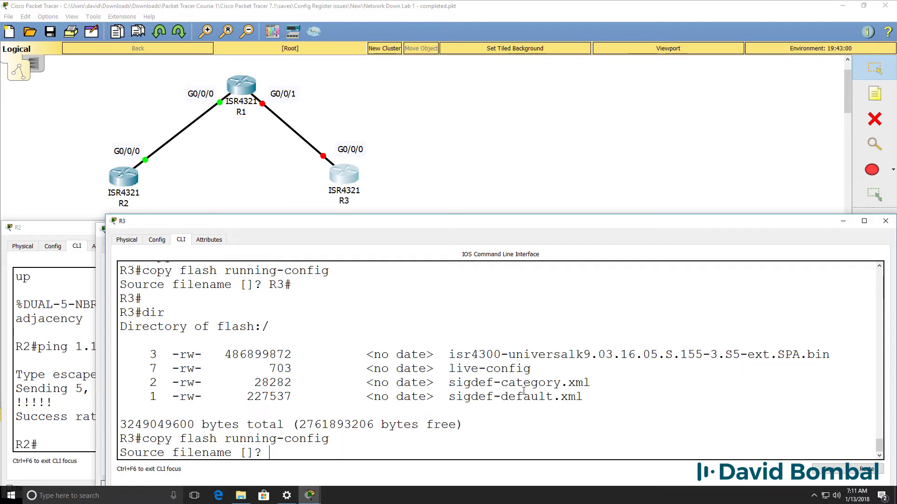
type("live-config")
key("Return")
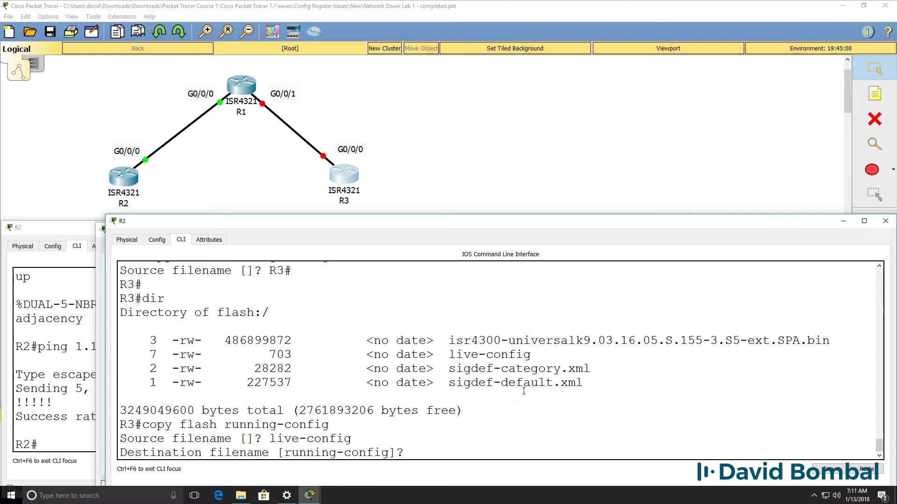
key("Return")
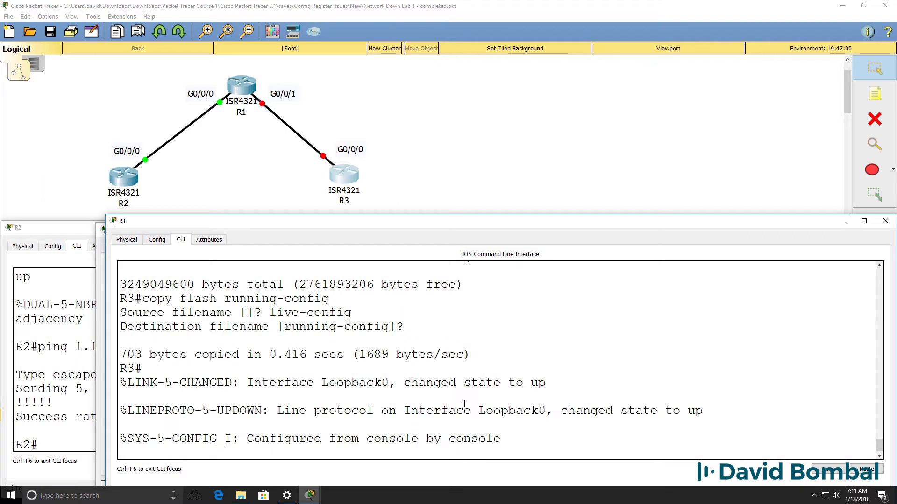
left_click_drag(547, 384, 116, 377)
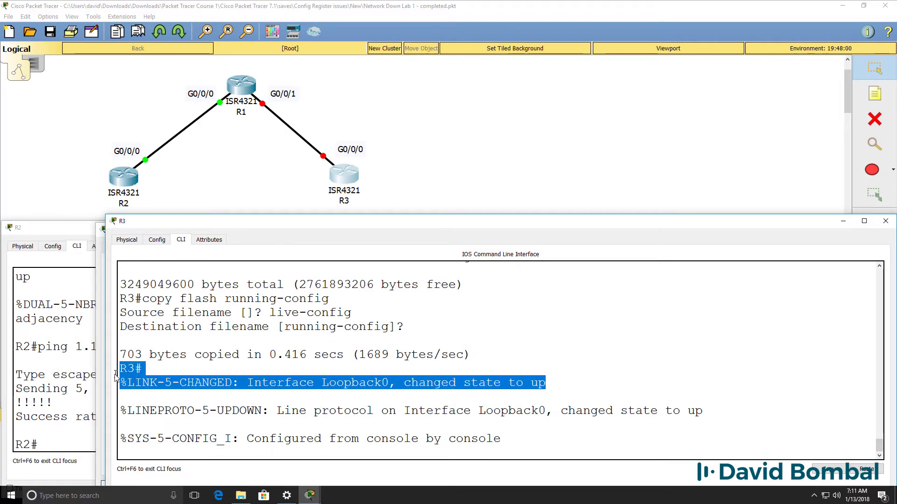
key("Return")
key("Return")
key("Return")
Check sh ip int brief, noting Loopback0 3.3.3.3 and GigabitEthernet0/0/0 at 10.1.2.2
type("sh ip")
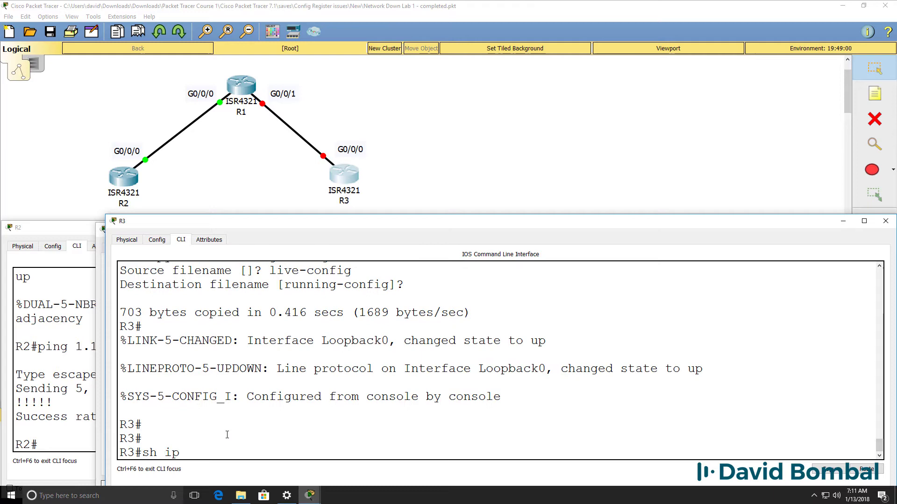
type(" int brief")
key("Return")
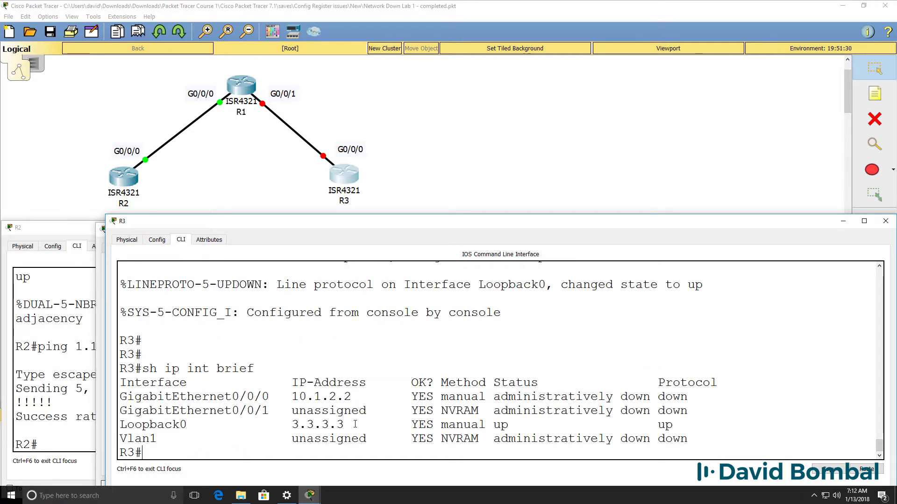
left_click_drag(355, 424, 94, 420)
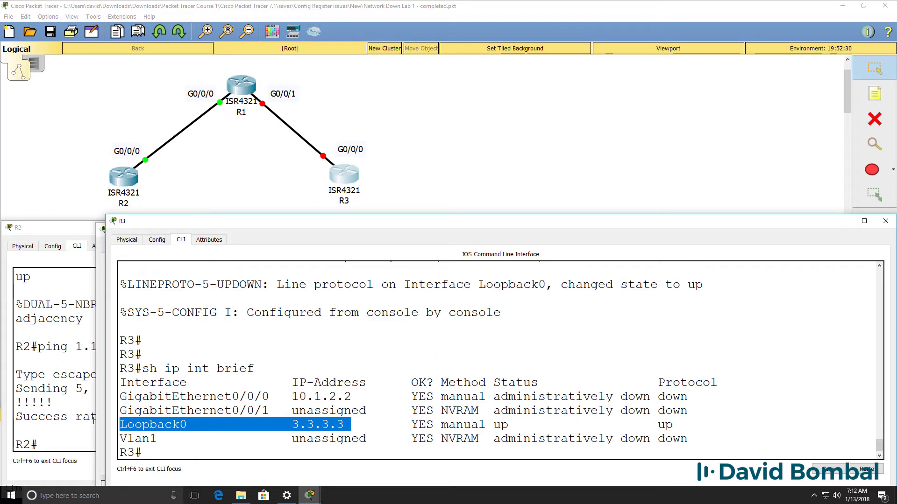
left_click_drag(359, 396, 117, 396)
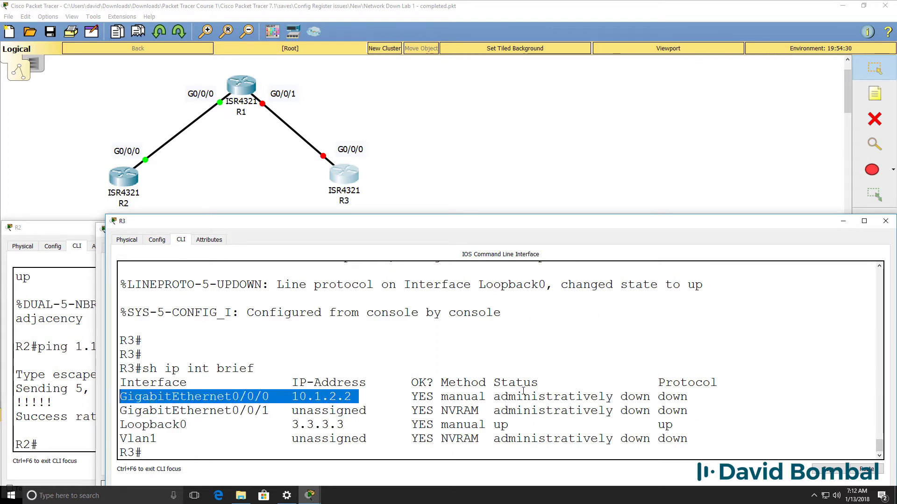
Enable GigabitEthernet0/0/0 with no shut so the EIGRP adjacency with 10.1.2.1 forms
type("conf t")
key("Return")
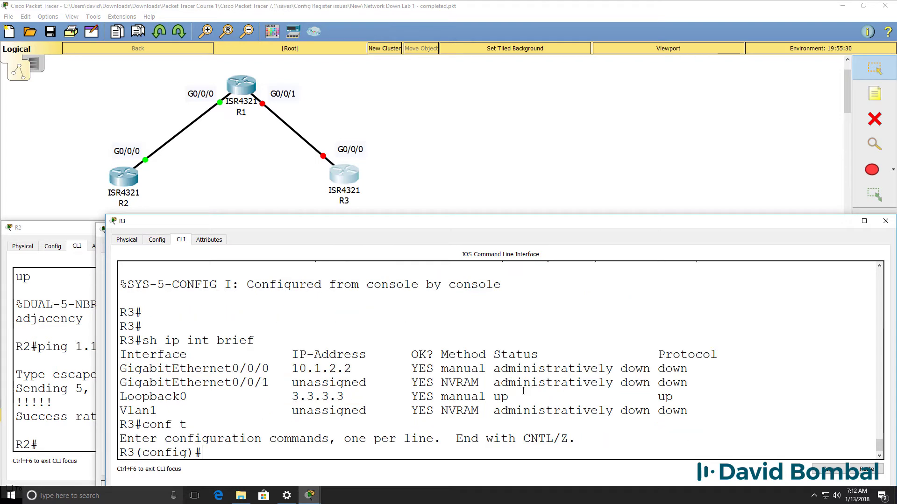
type("int g0/0/0")
key("Return")
type("no shut")
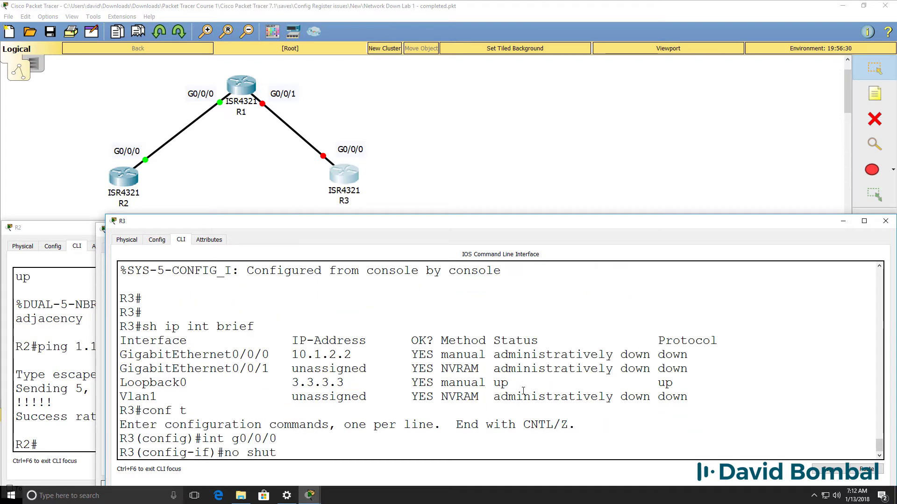
key("Return")
key("Return")
key("Return")
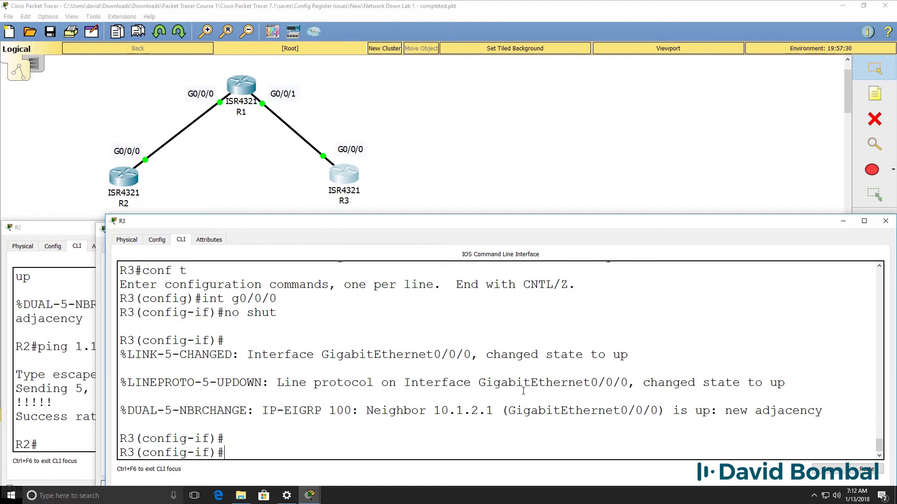
type("end")
left_click_drag(259, 404, 783, 412)
key("Return")
key("Return")
key("Return")
key("Return")
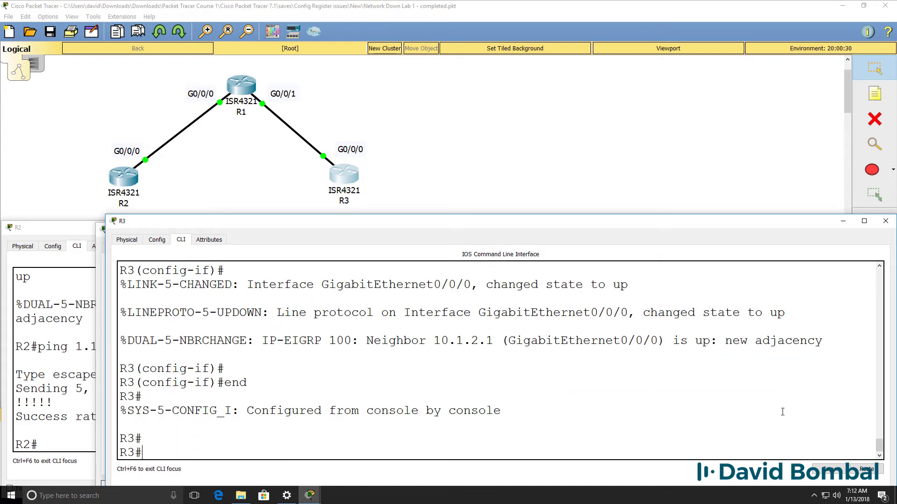
Show R3's interface summary and routing protocols, confirming EIGRP 100 is running
type("sh ip ")
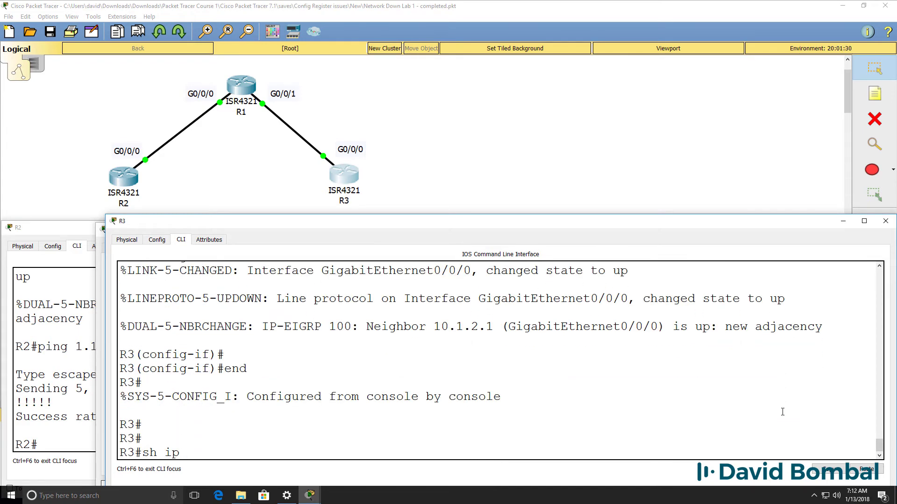
type("int brief")
key("Return")
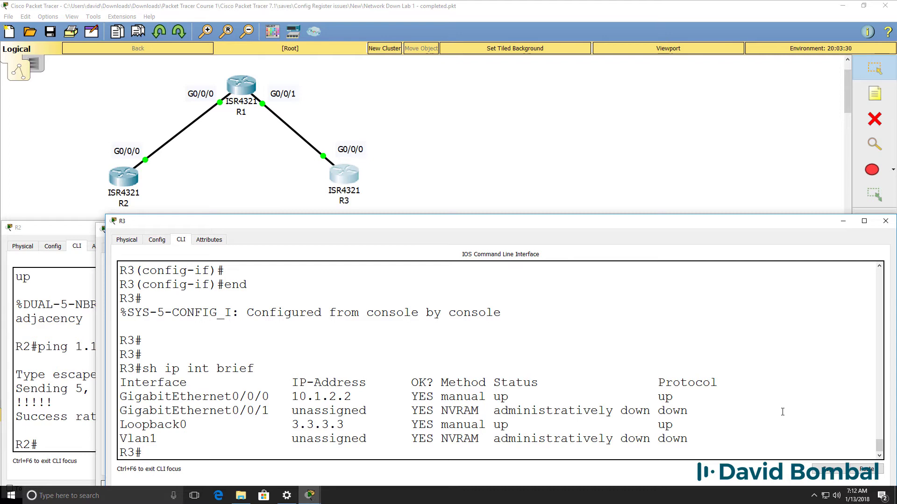
type("sh ip prot")
key("Return")
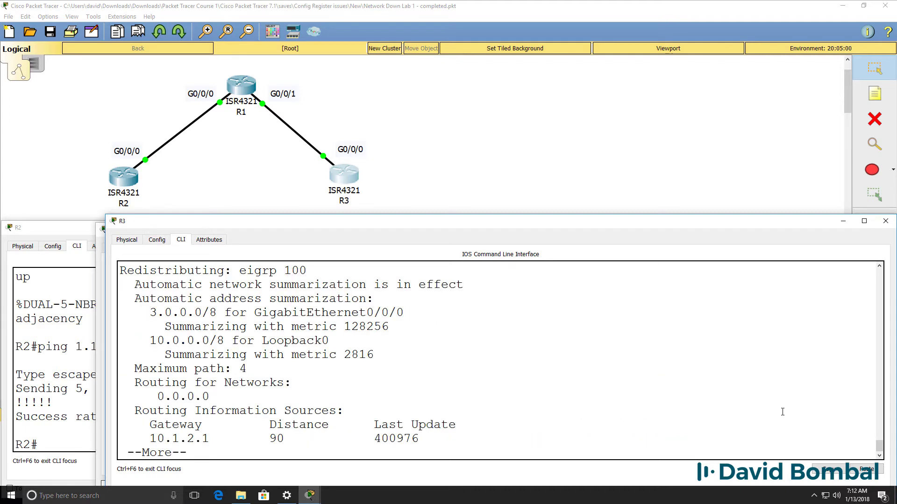
scroll(782, 412, "up", 5)
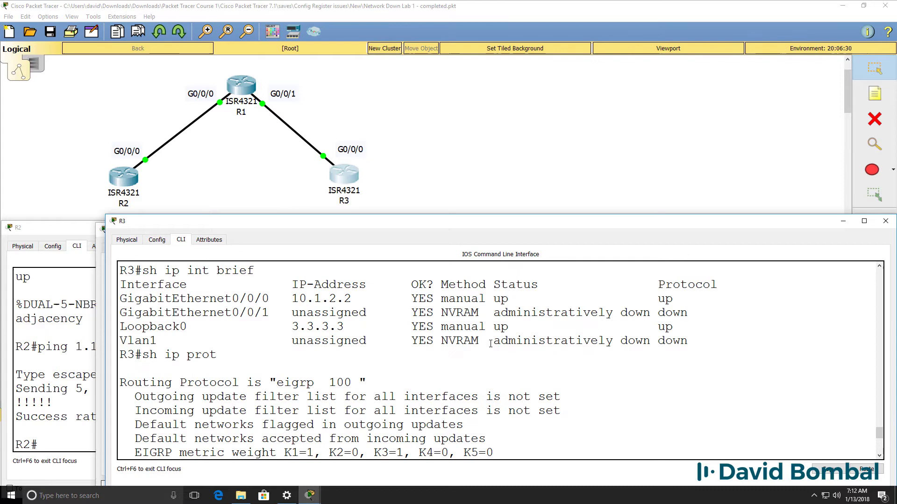
scroll(315, 331, "down", 1)
left_click_drag(392, 357, 7, 334)
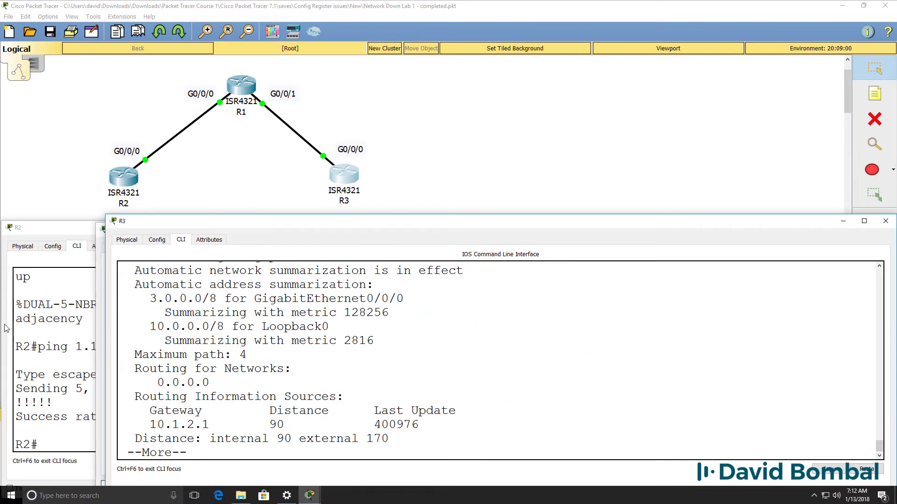
key("space")
Display R3's EIGRP neighbors and its routing table
type("sh ip eieb")
key("BackSpace")
key("BackSpace")
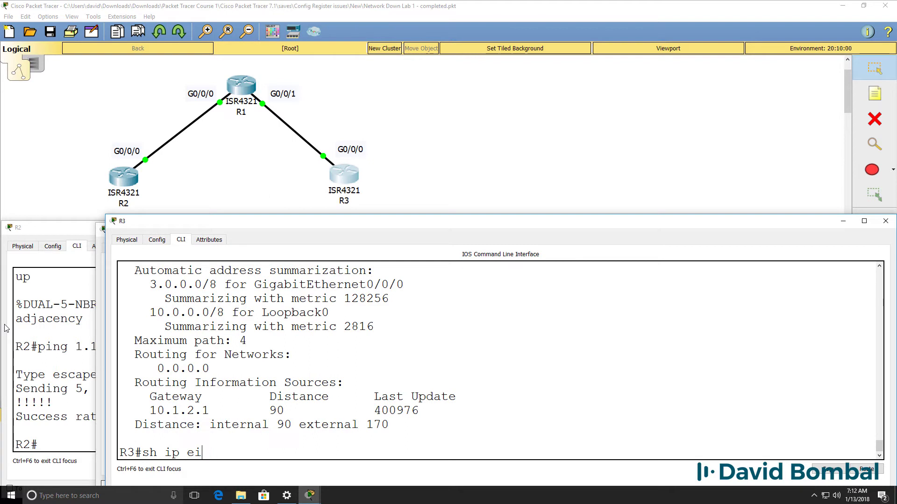
type("grp ni")
type("e")
key("Tab")
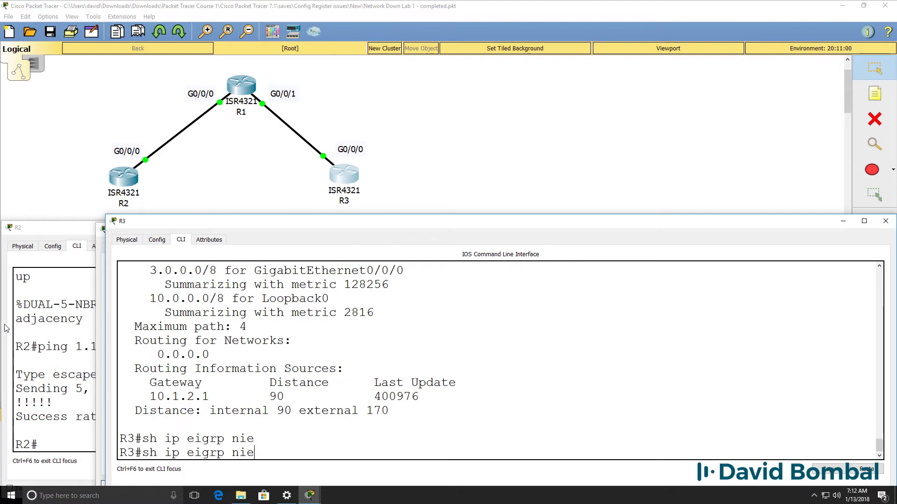
key("BackSpace")
key("BackSpace")
type("ei")
key("Tab")
key("Return")
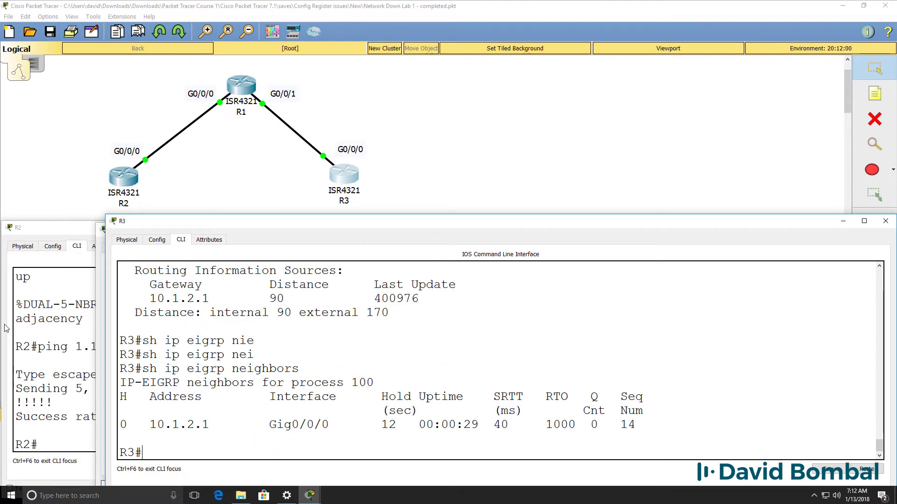
type("sh ip ors")
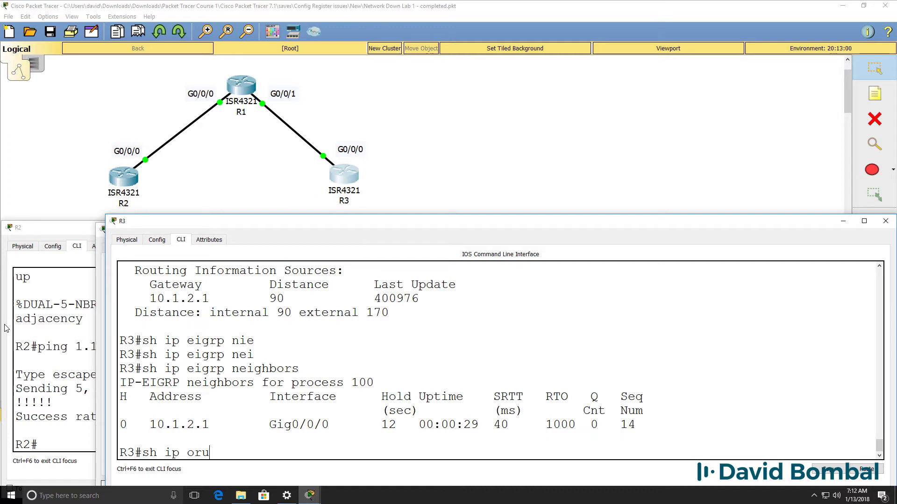
key("BackSpace")
key("BackSpace")
key("BackSpace")
type("rout")
key("Return")
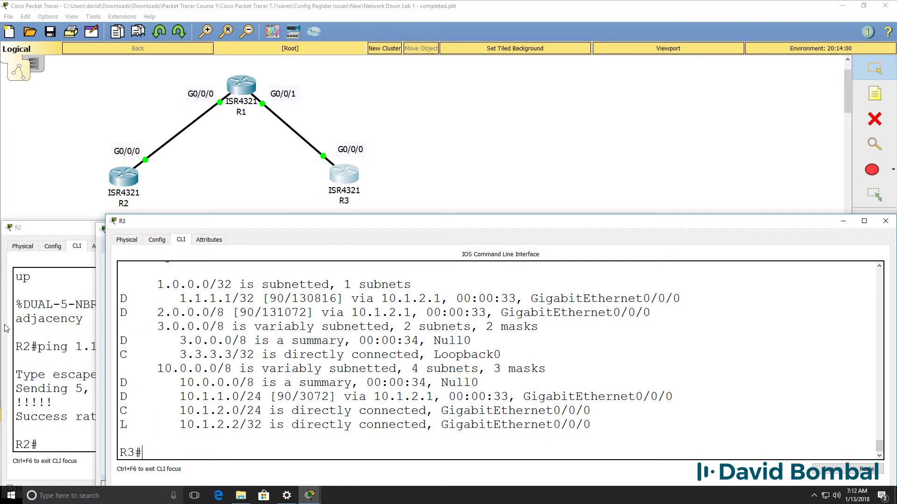
Ping loopbacks 1.1.1.1 and 2.2.2.2 from R3
type("ping 1.1.1.1")
key("Return")
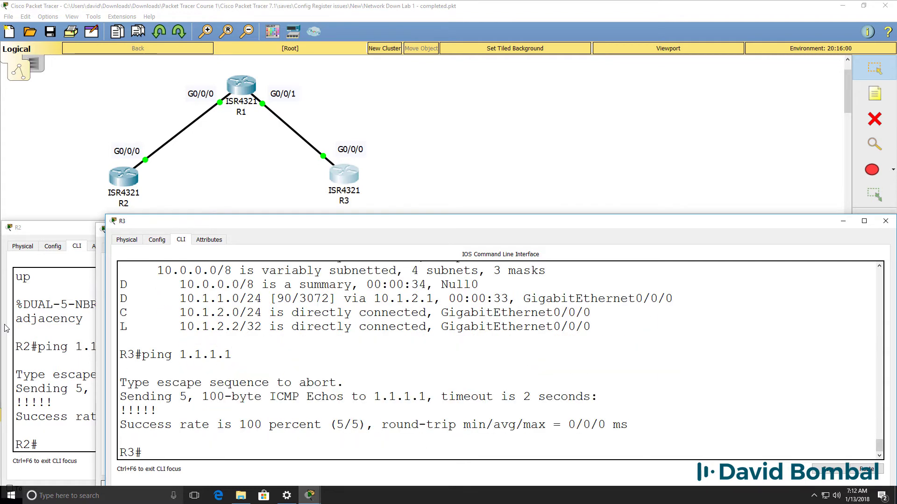
type("ping 2.2.2.2")
key("Return")
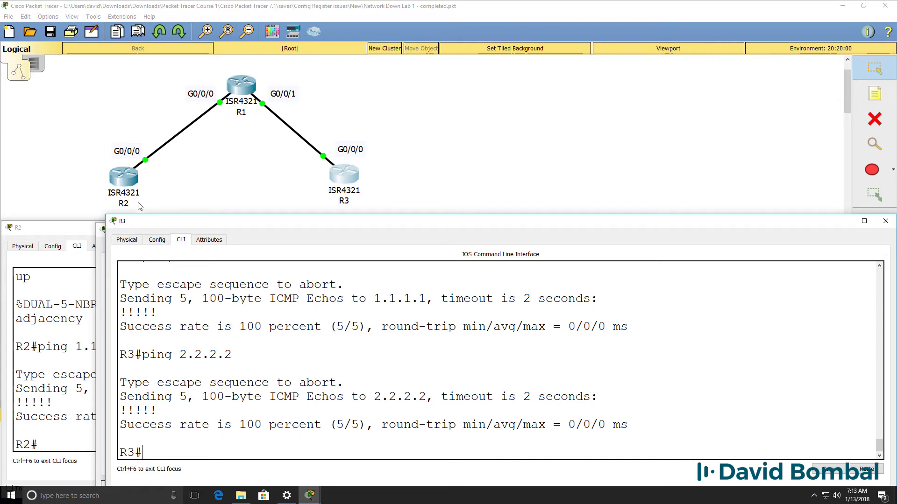
From R2, ping loopbacks 1.1.1.1 and 3.3.3.3
left_click(66, 304)
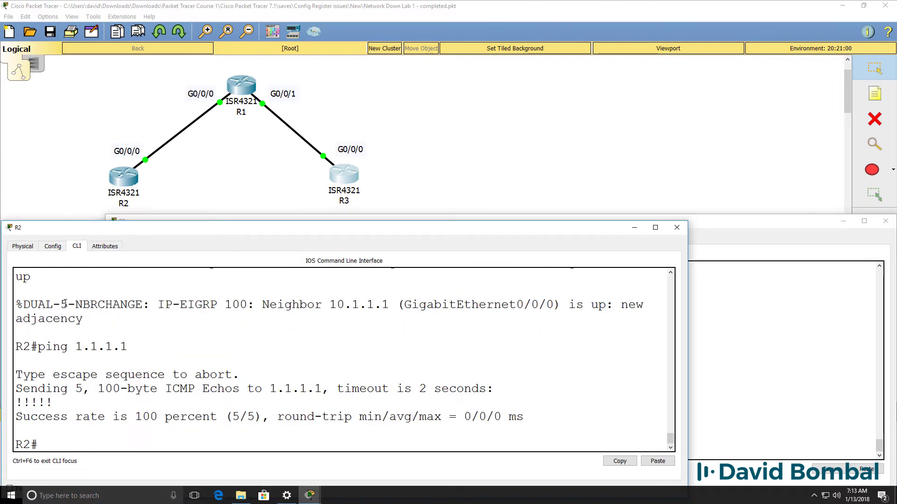
key("Return")
type("ping 1.1")
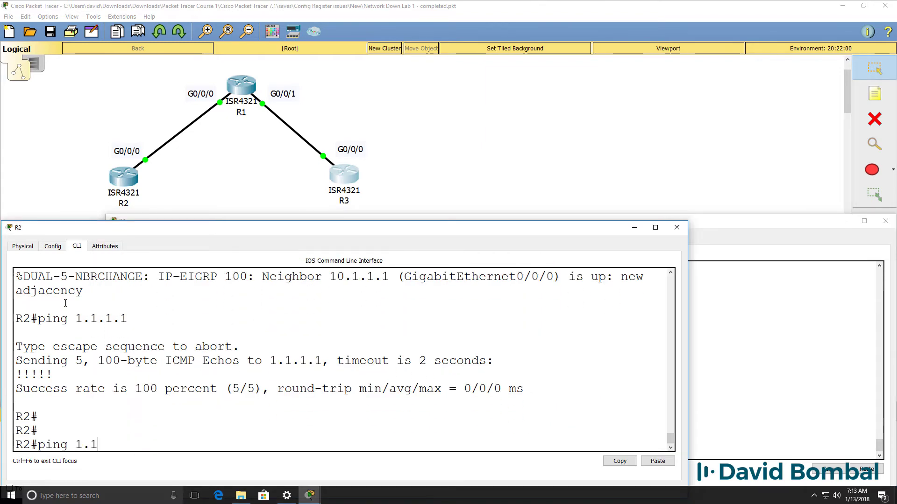
type(".1.1")
key("Return")
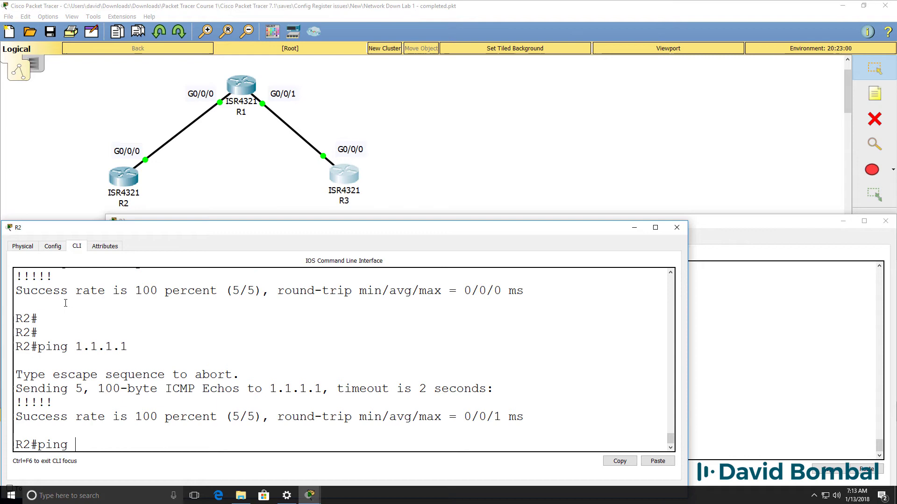
type("3.3.3.3")
key("Return")
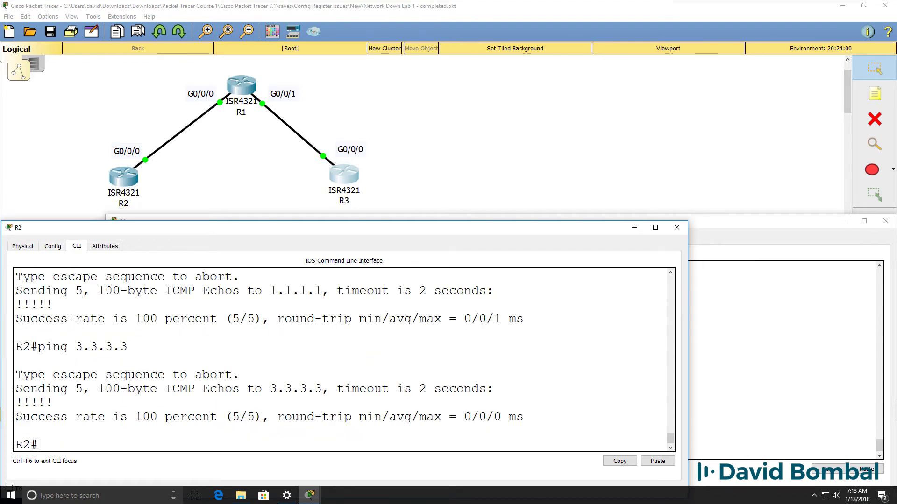
From R1, ping loopbacks 1.1.1.1 and 2.2.2.2
mouse_move(311, 501)
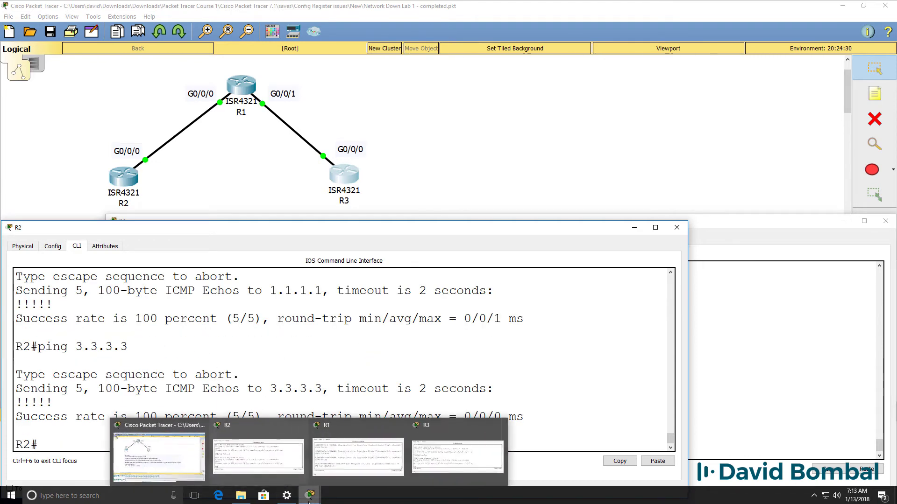
left_click(329, 469)
type("ping 1.")
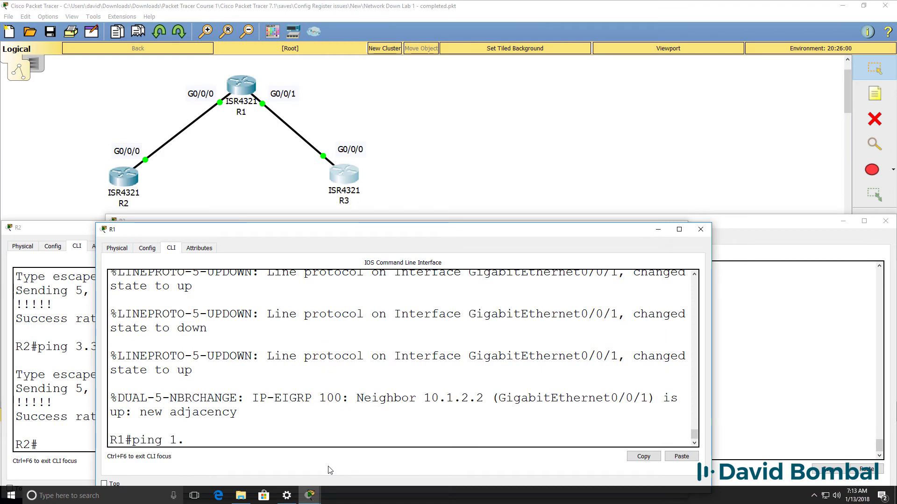
type("1.1.1")
key("Return")
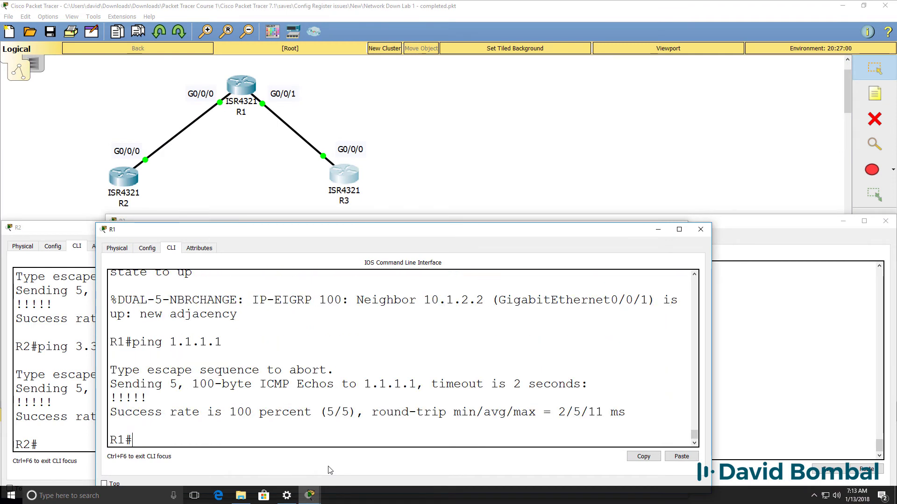
key("Up")
key("BackSpace")
key("BackSpace")
key("BackSpace")
key("BackSpace")
type("2.2.2.2")
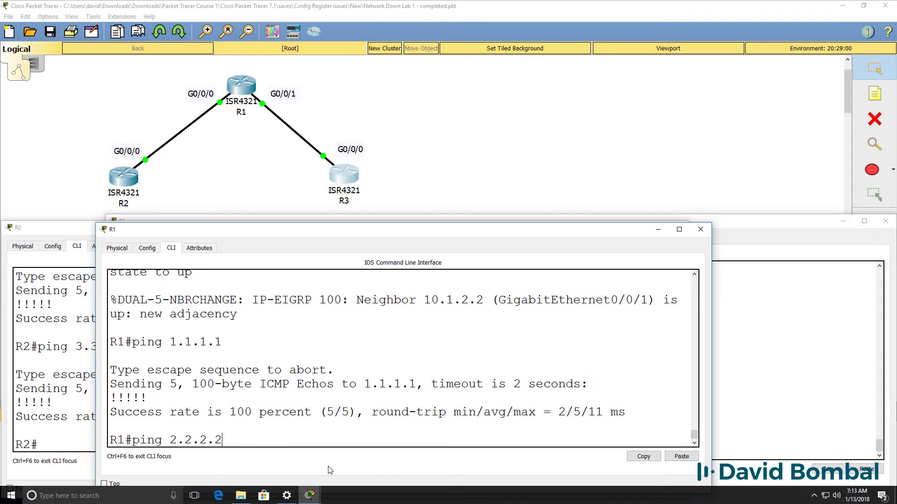
key("Return")
Ping R3's loopback 3.3.3.3 from R1, then bring R3's console forward
type("ping 33..3")
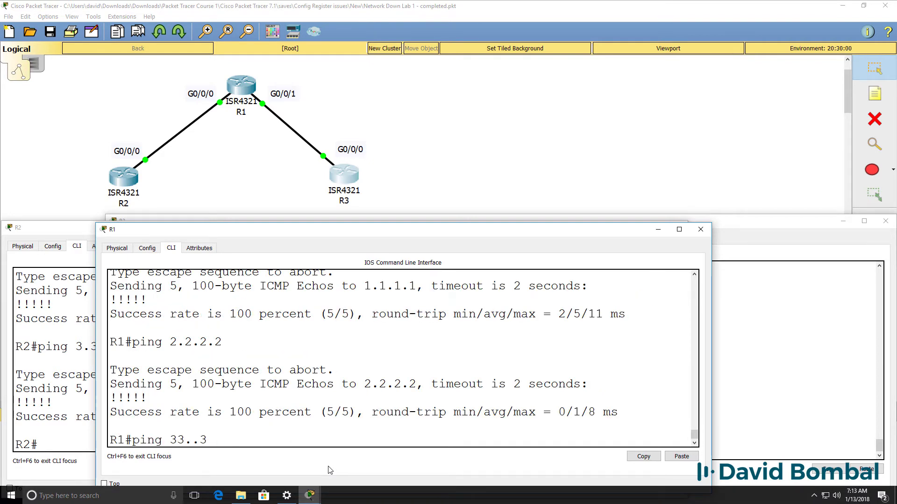
key("BackSpace")
key("BackSpace")
key("BackSpace")
type(".3")
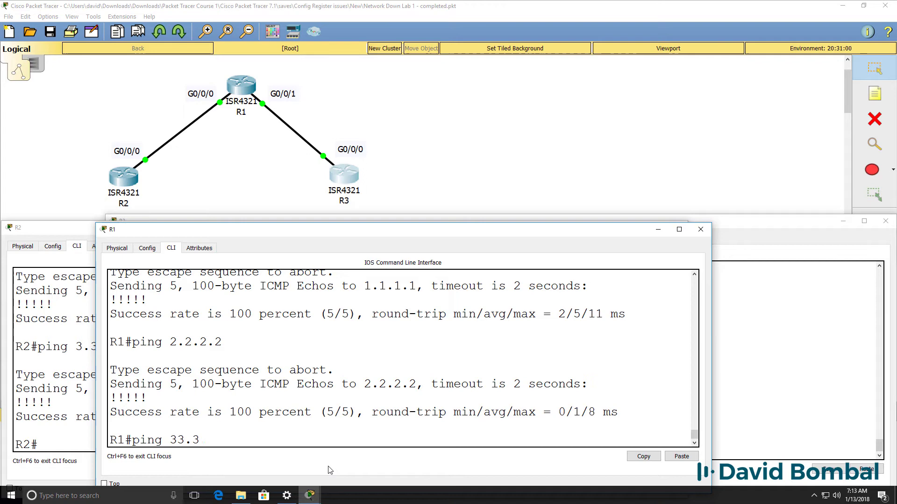
key("BackSpace")
key("BackSpace")
key("BackSpace")
type(".3.3.3")
key("Return")
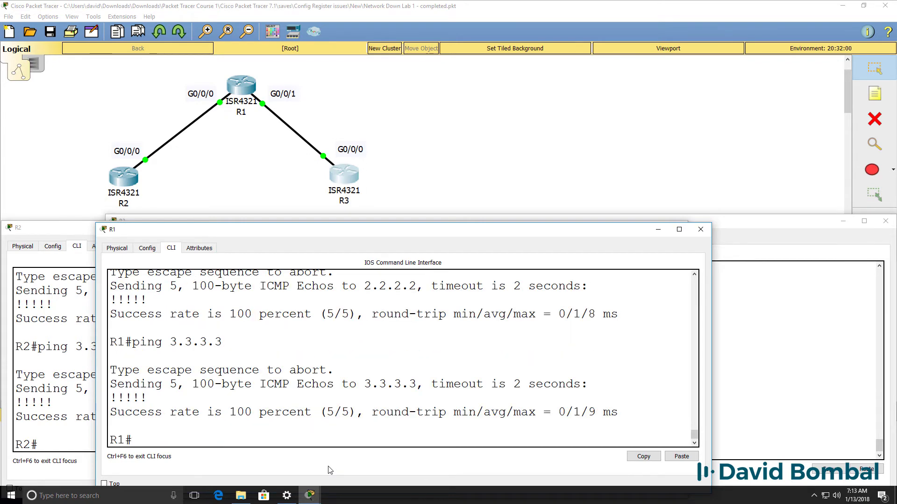
left_click(84, 377)
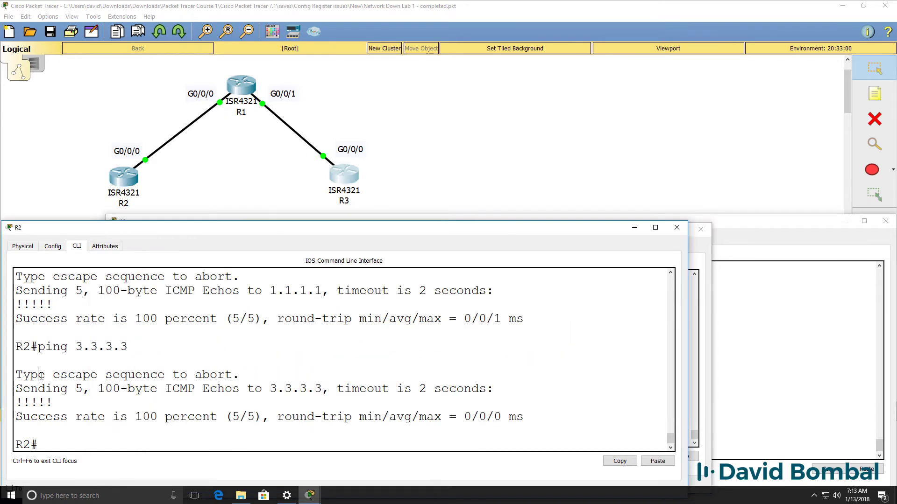
left_click(746, 223)
Show R3's running config and locate the boot system flash test.bin line
key("Return")
key("Return")
key("Return")
type("sh run")
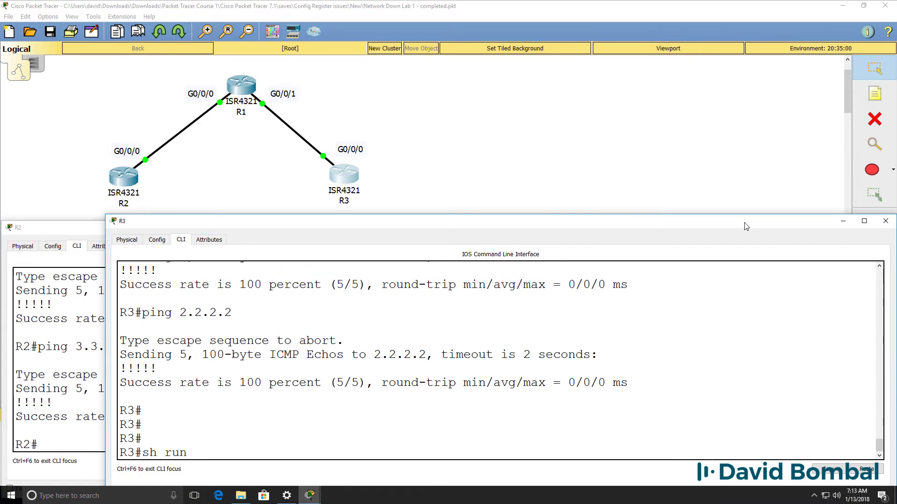
key("Return")
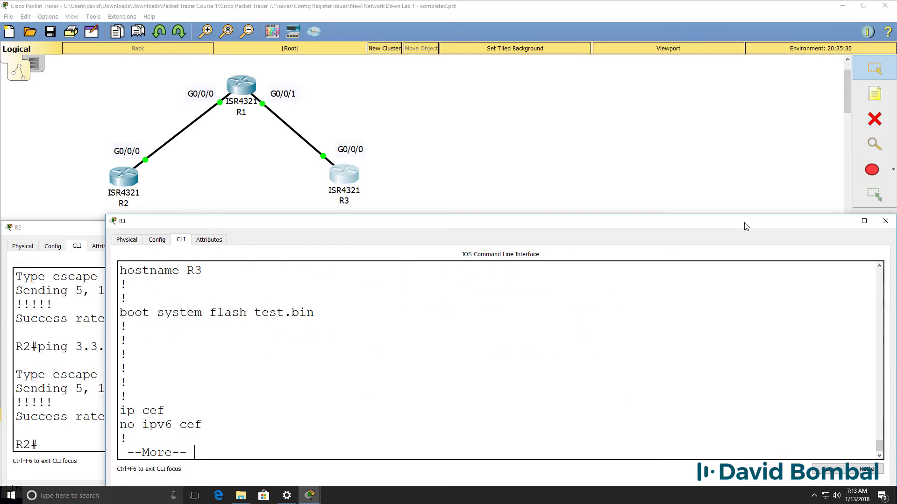
left_click_drag(322, 313, 112, 315)
Remove the boot system flash test.bin statement from R3's configuration
type("q")
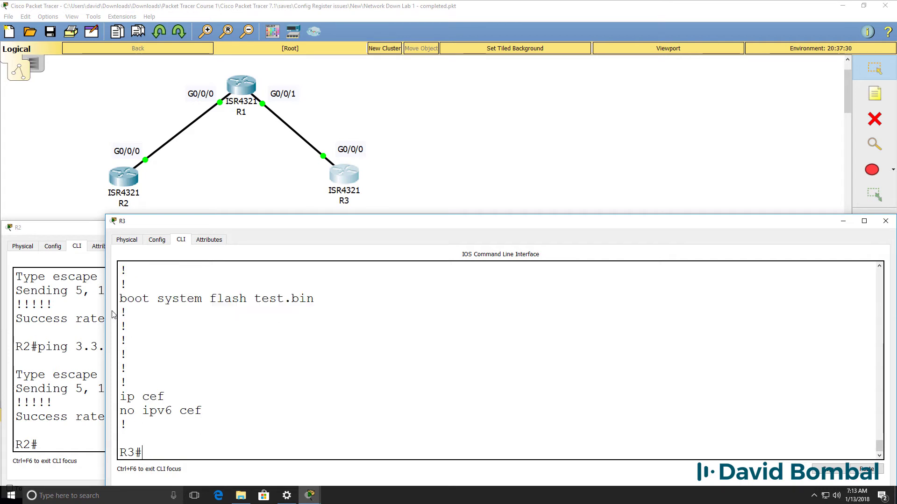
type("conf")
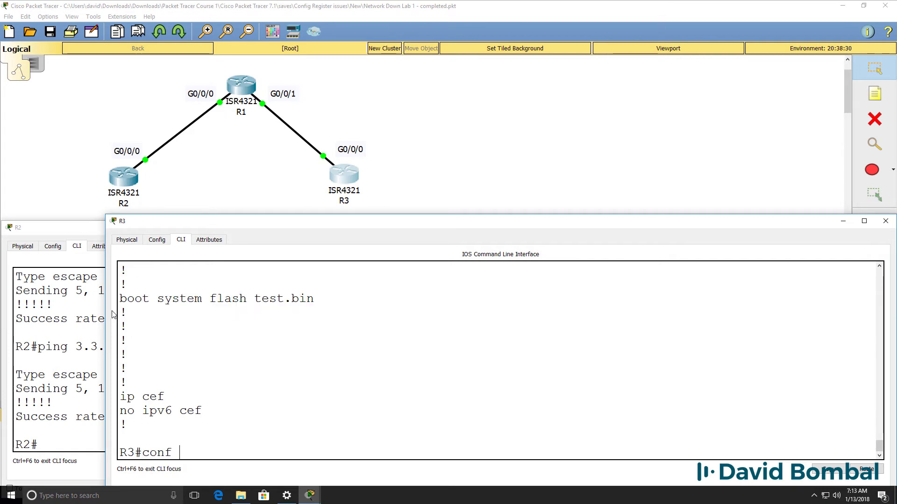
key("Return")
type("t")
key("Return")
type("no b")
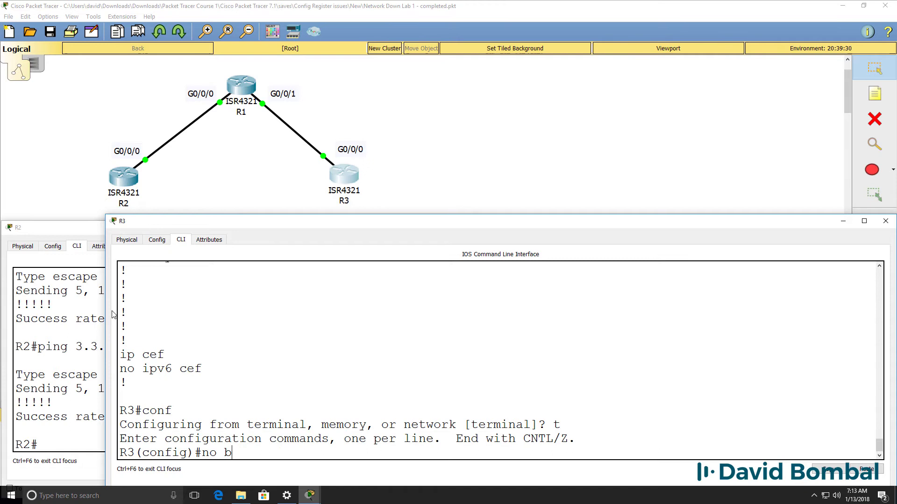
left_click_drag(258, 214, 257, 153)
type("oot")
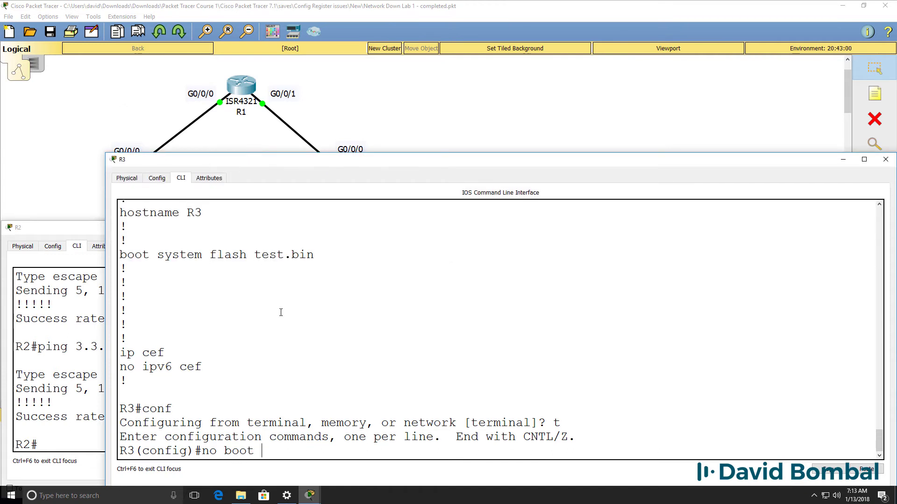
type(" syste")
key("BackSpace")
type("em flash")
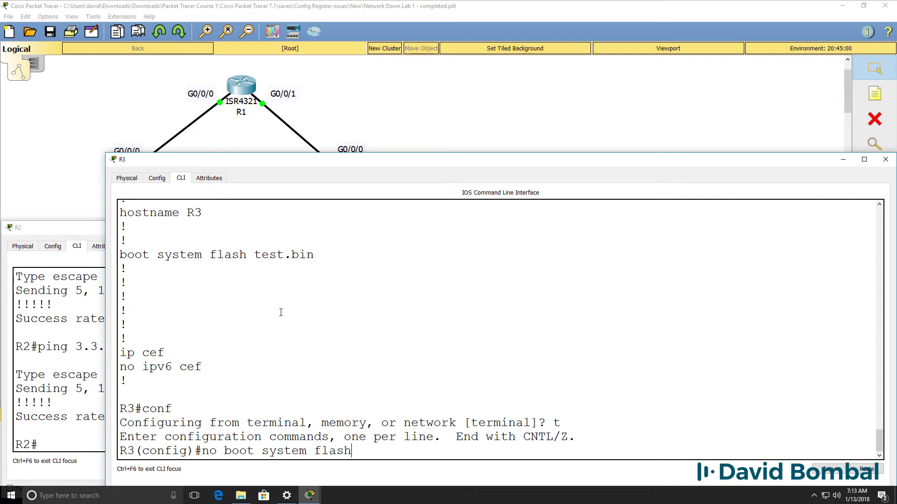
type(" test.bin")
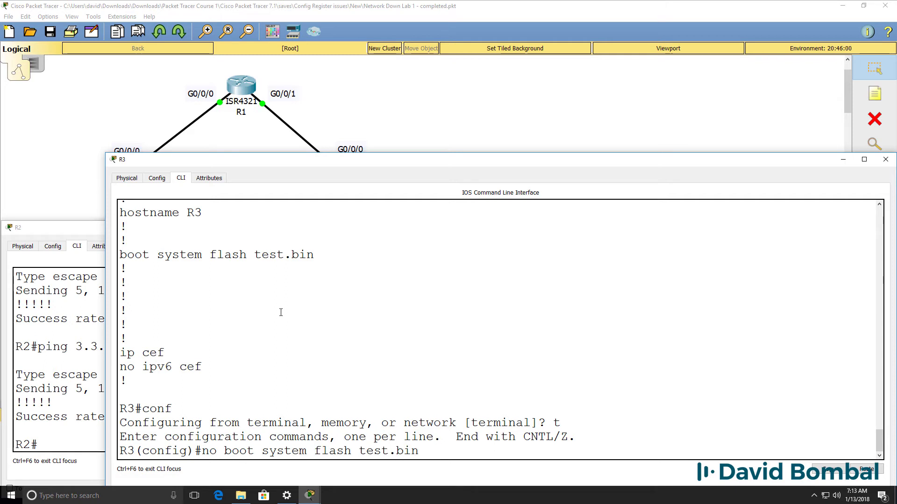
key("Return")
type("end")
key("Return")
Review R3's running config, routing table and startup config to verify the change
key("Return")
key("Return")
type("sh")
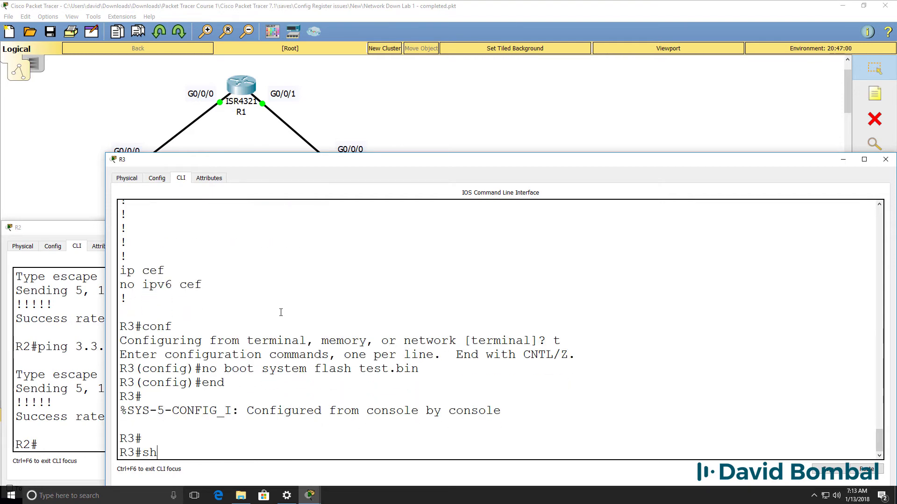
type(" run")
key("Return")
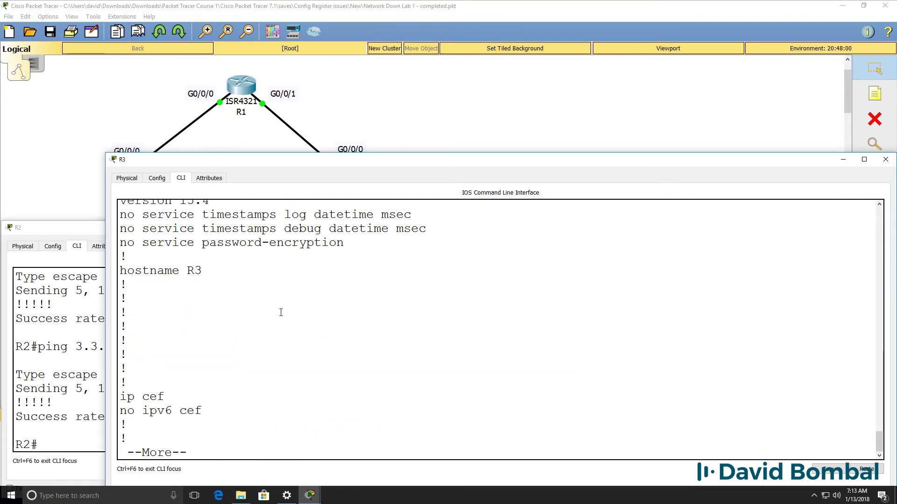
key("space")
key("space")
key("space")
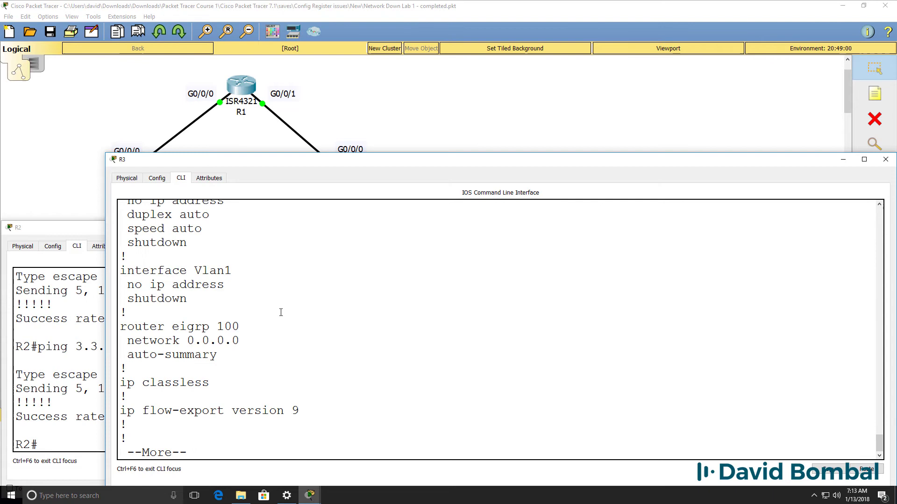
type("sh ip route")
key("Return")
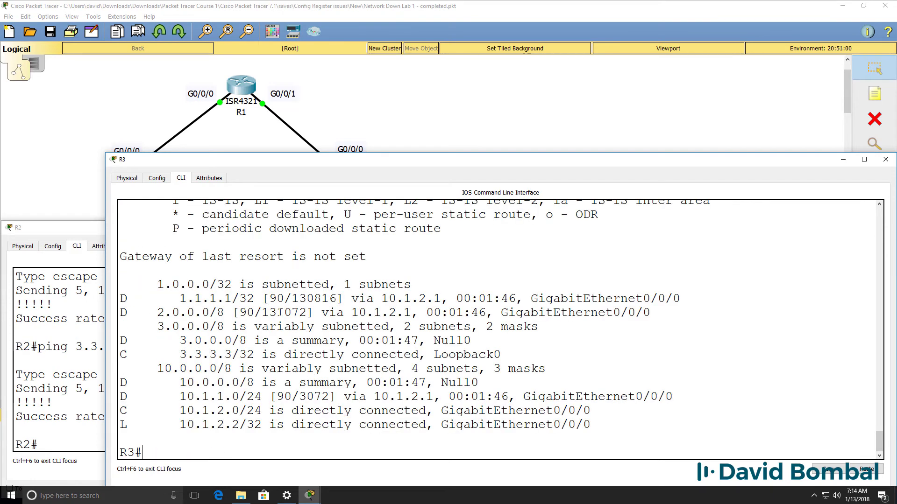
type("sh start")
key("Return")
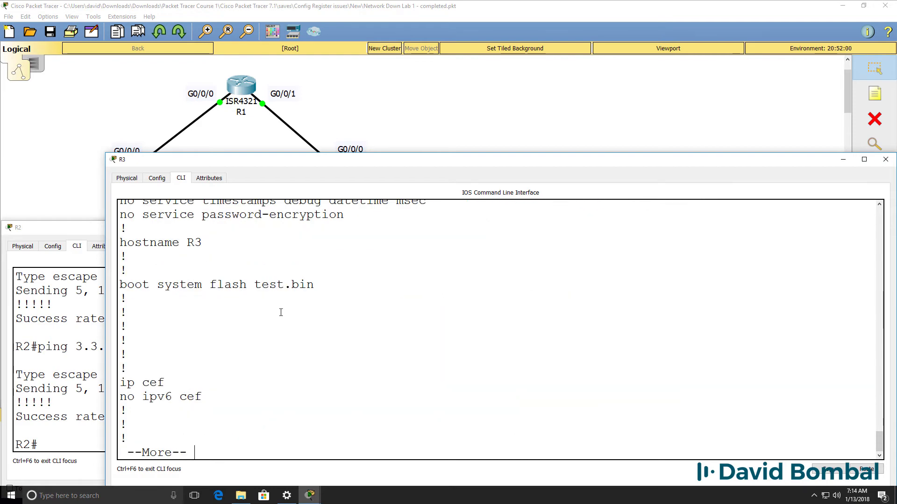
key("space")
key("space")
key("space")
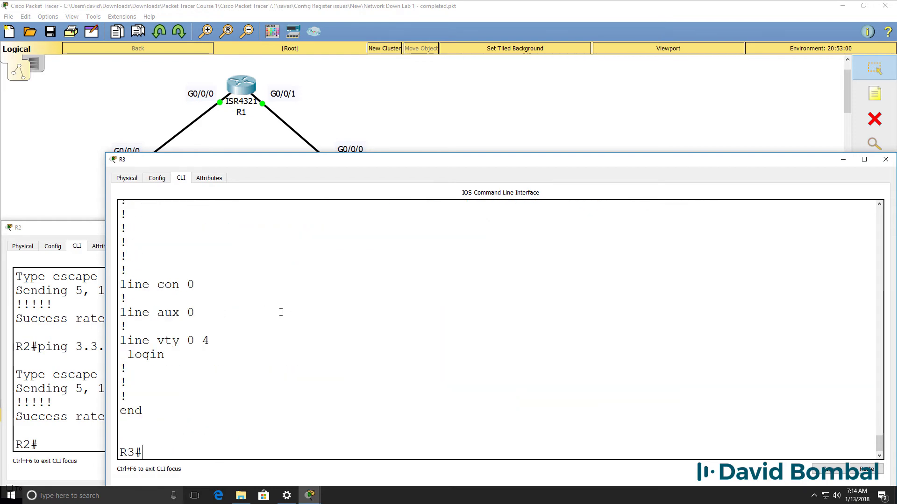
Save R3's running configuration to startup-config with wr and copy run start
type("wr")
key("Return")
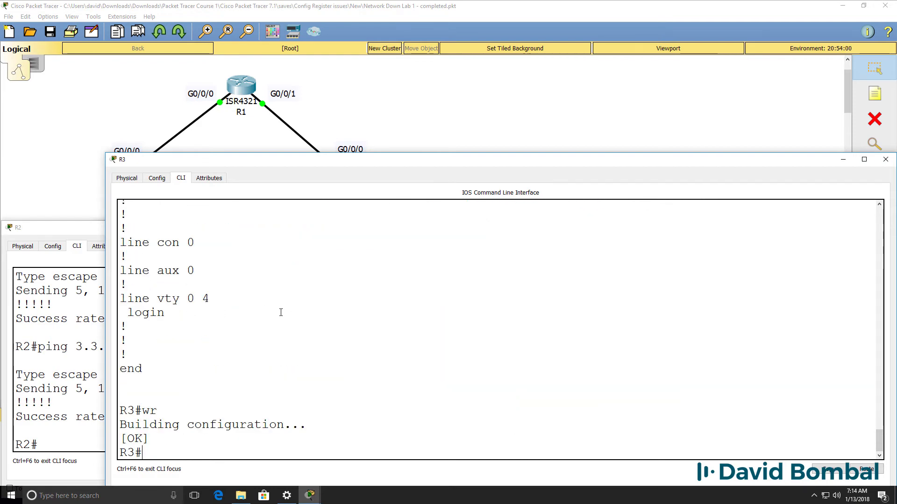
type("copy run")
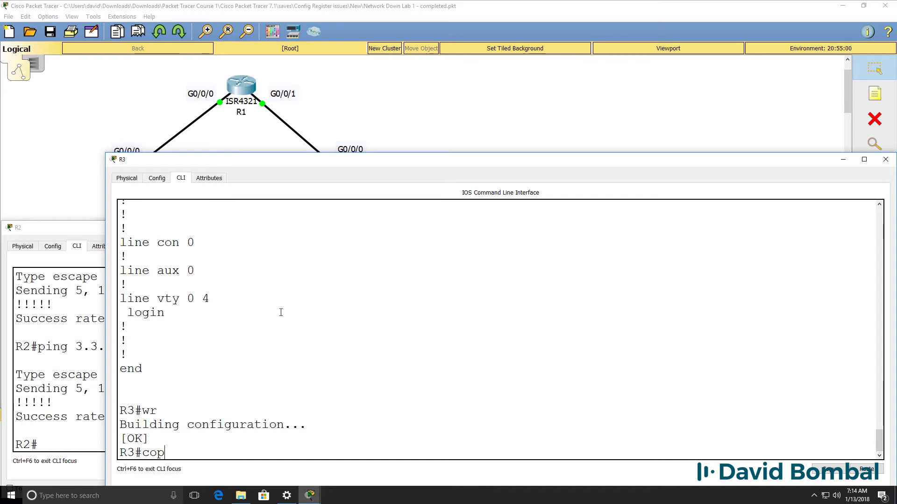
key("Tab")
type("start")
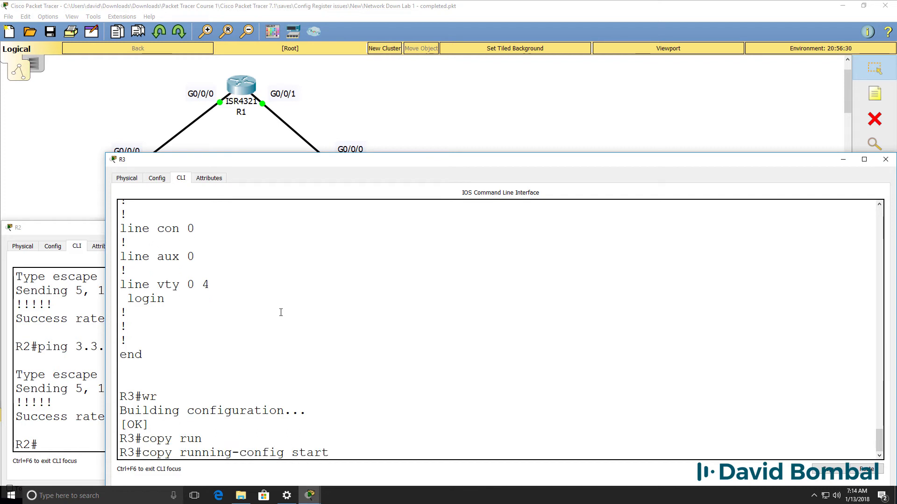
key("Tab")
key("Return")
key("Return")
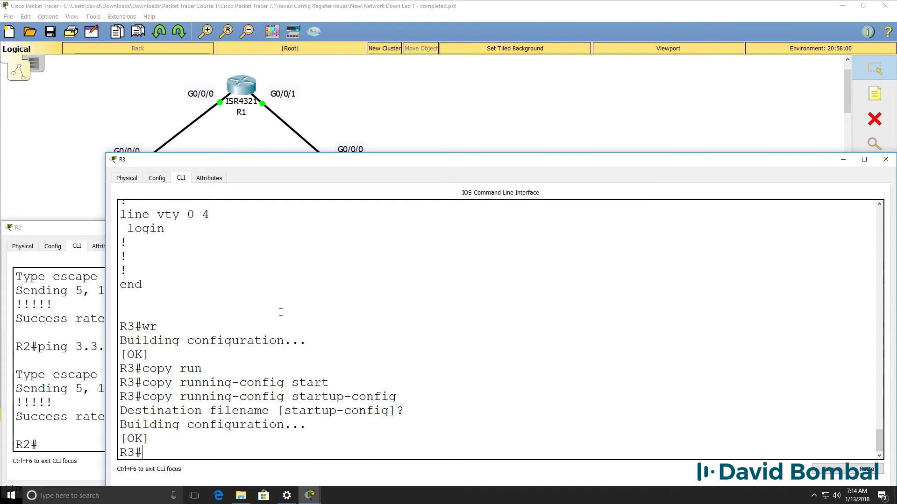
Page through R3's saved startup-config, then shrink the console to reveal the topology
type("sh start")
key("Tab")
key("Return")
key("space")
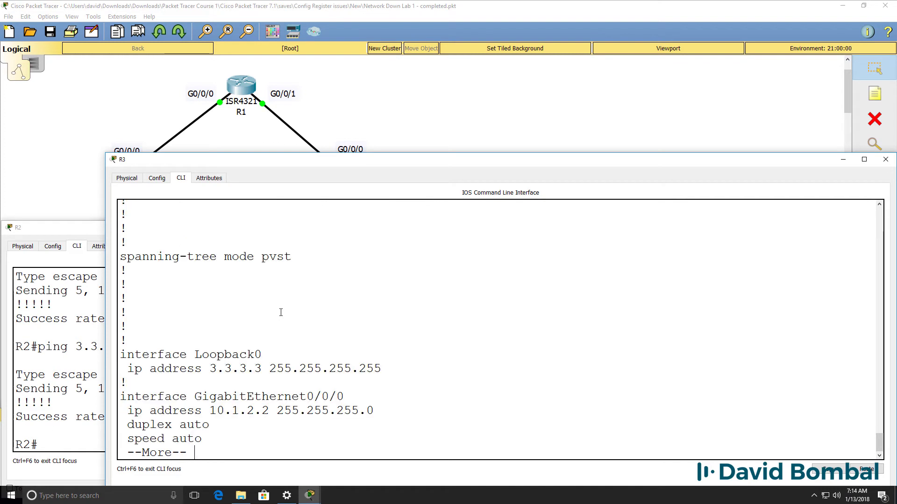
key("space")
key("space")
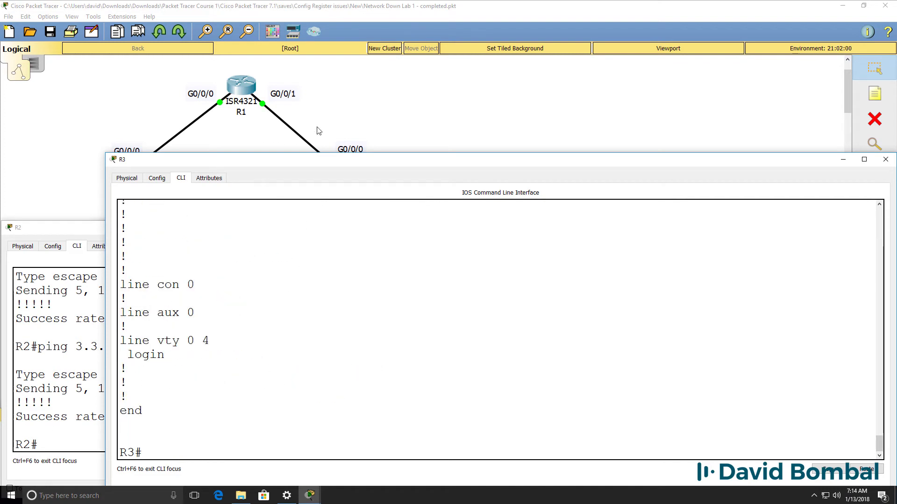
left_click_drag(327, 155, 335, 218)
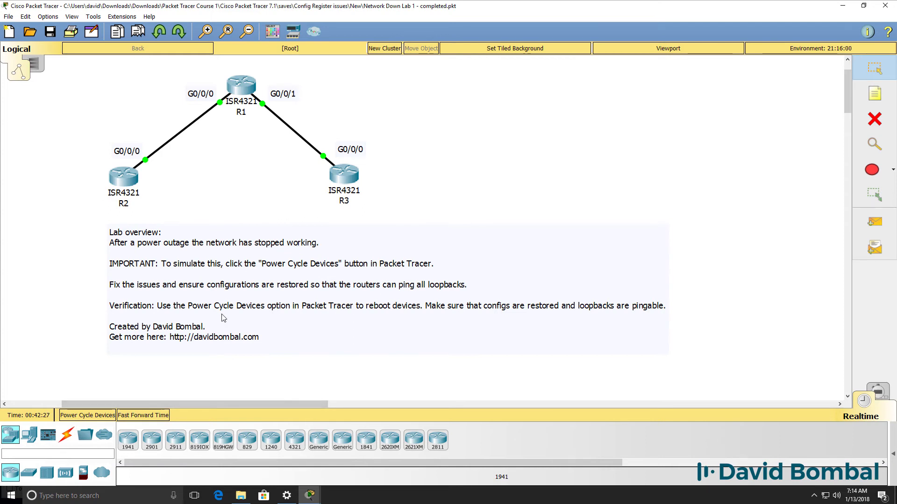
Power-cycle all devices, confirm the network reset, and open and widen R2's console
left_click(82, 419)
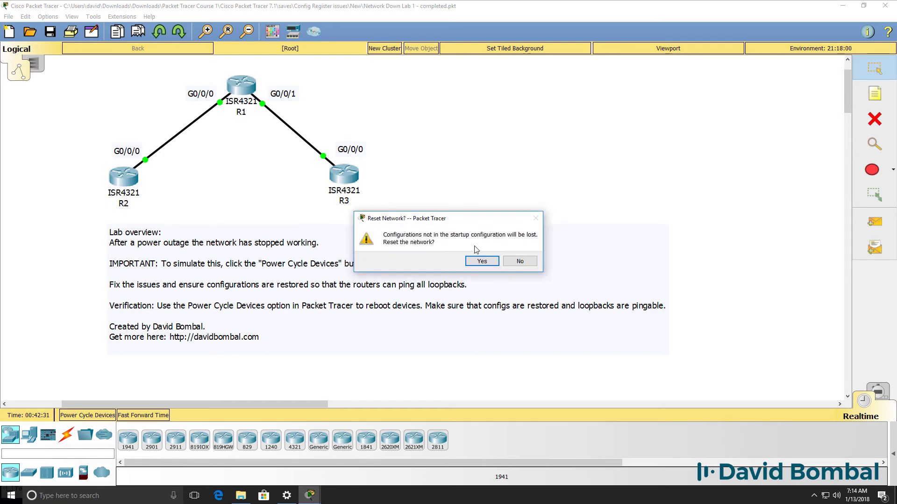
left_click(481, 261)
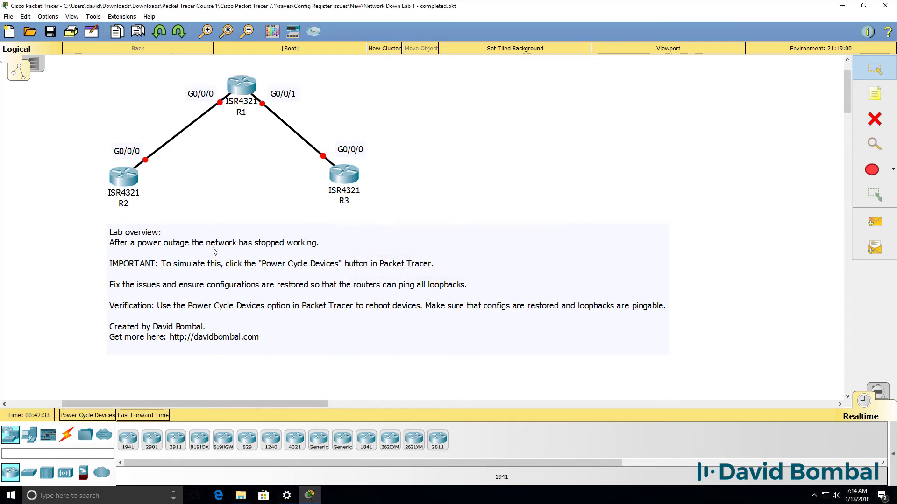
left_click(127, 182)
left_click_drag(482, 99, 182, 232)
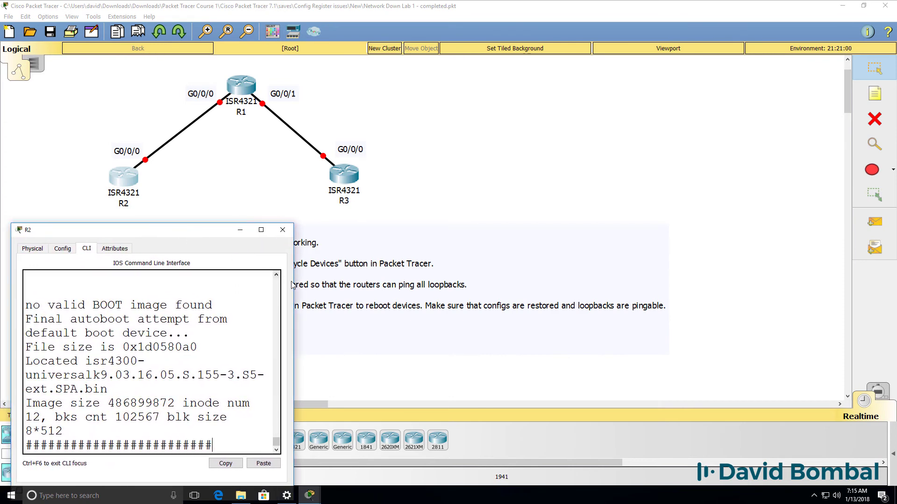
left_click_drag(293, 286, 810, 286)
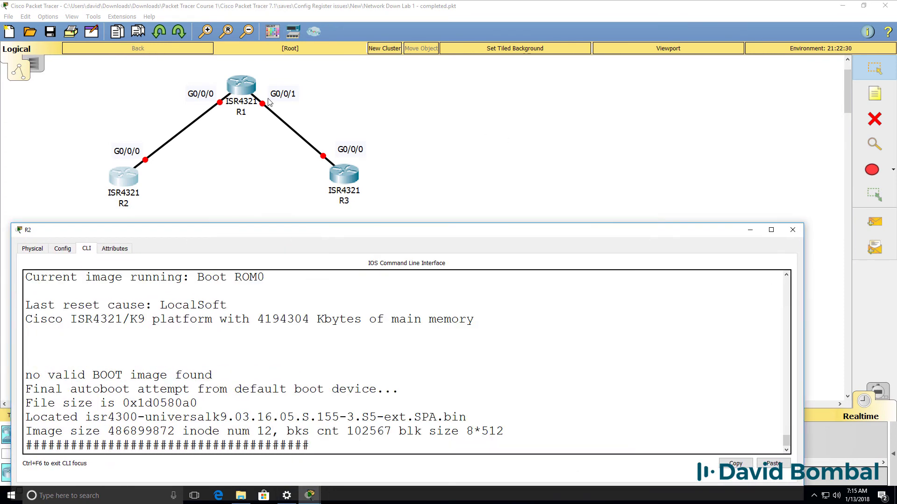
Open and arrange R1's and R3's consoles to watch them reboot
left_click(237, 91)
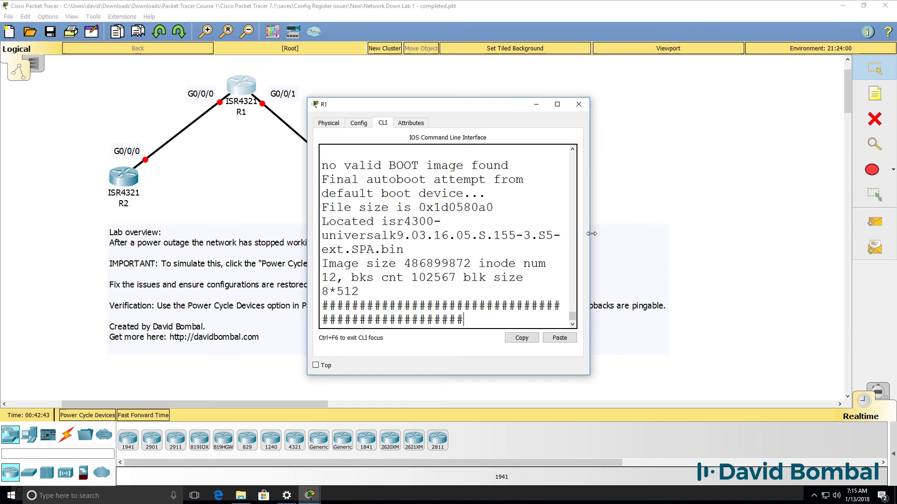
left_click_drag(599, 250, 849, 250)
left_click_drag(560, 105, 545, 243)
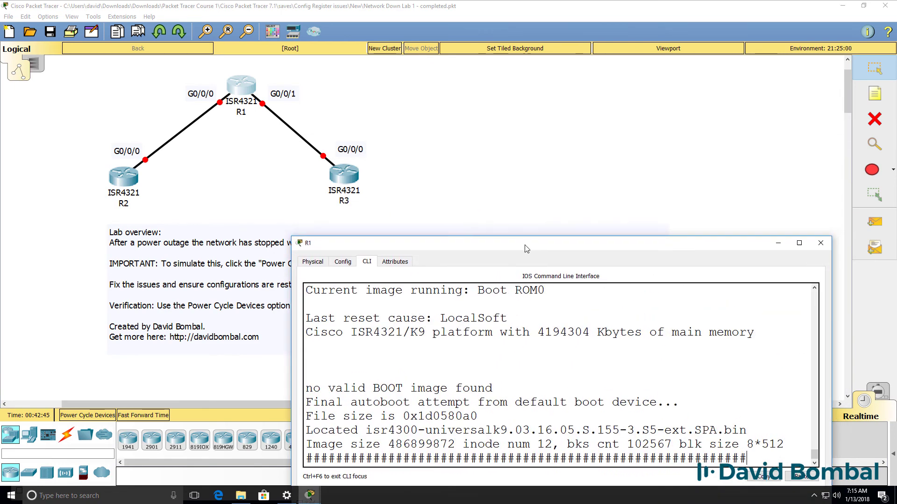
left_click(349, 185)
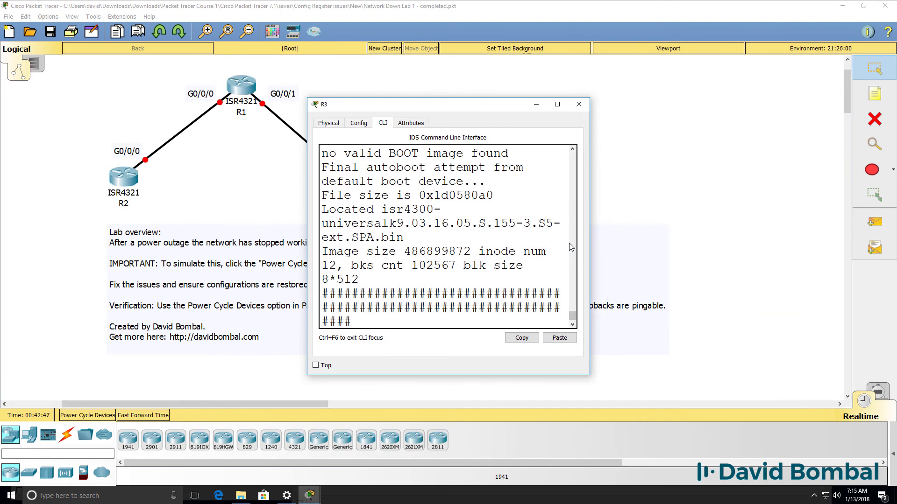
left_click_drag(590, 243, 851, 283)
left_click_drag(584, 108, 597, 211)
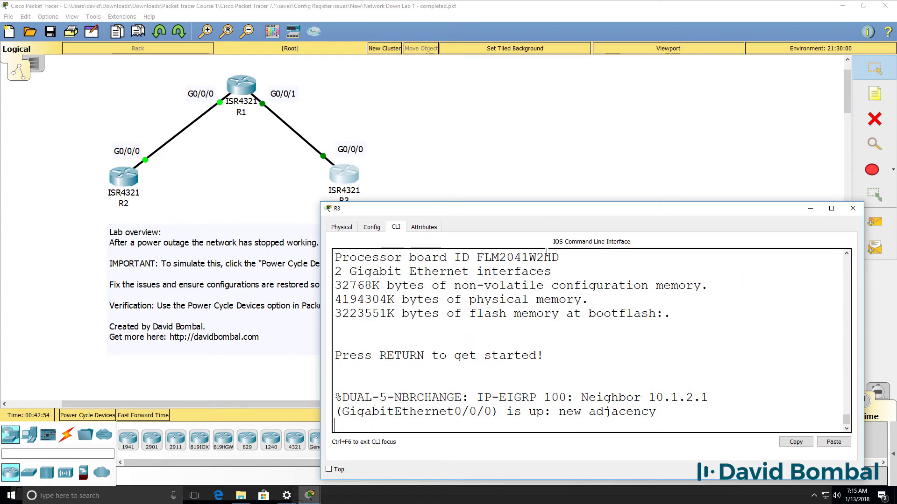
Refresh the R1, R2 and R3 console prompts and place R3's console beside R2's
key("Return")
key("Return")
key("Return")
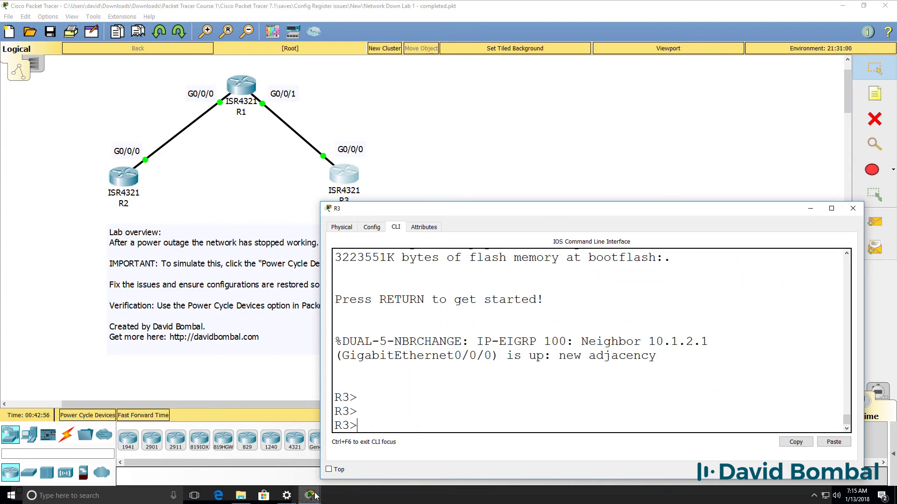
mouse_move(310, 495)
left_click(343, 450)
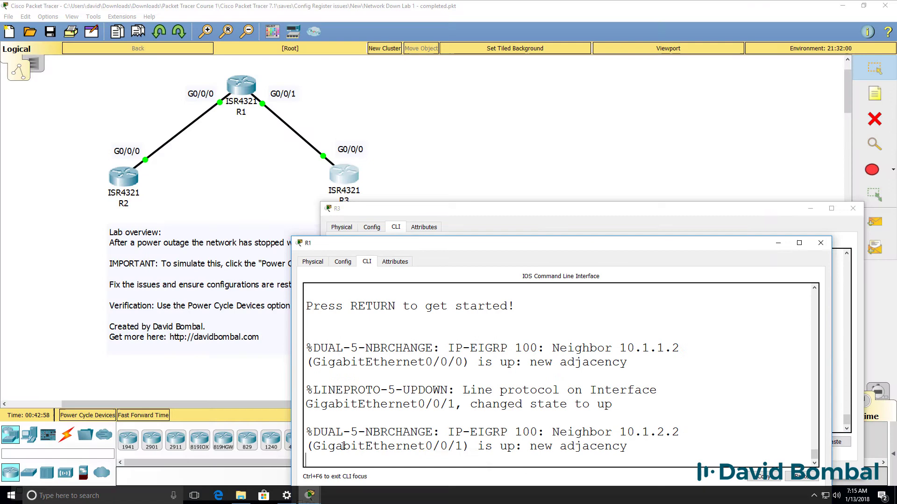
key("Return")
key("Return")
key("Return")
left_click(310, 495)
left_click(276, 472)
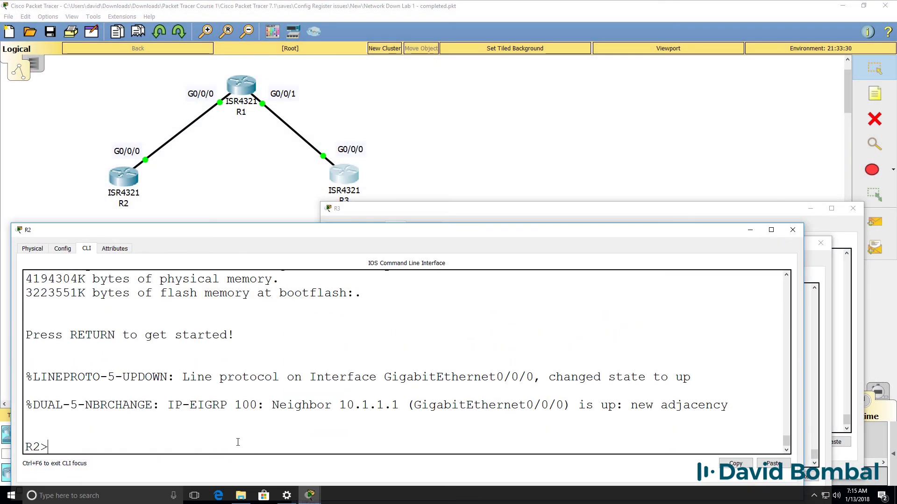
key("Return")
key("Return")
key("Return")
left_click_drag(251, 236, 253, 231)
left_click_drag(452, 208, 476, 228)
key("Return")
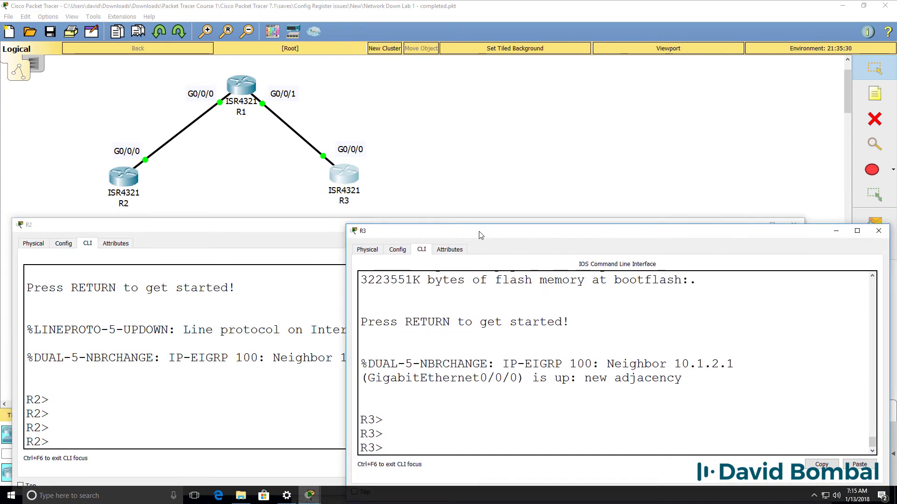
On R2, enter privileged mode with the enable password and ping 1.1.1.1, 2.2.2.2 and 3.3.3.3
left_click(206, 367)
key("Return")
key("Return")
type("en")
key("Return")
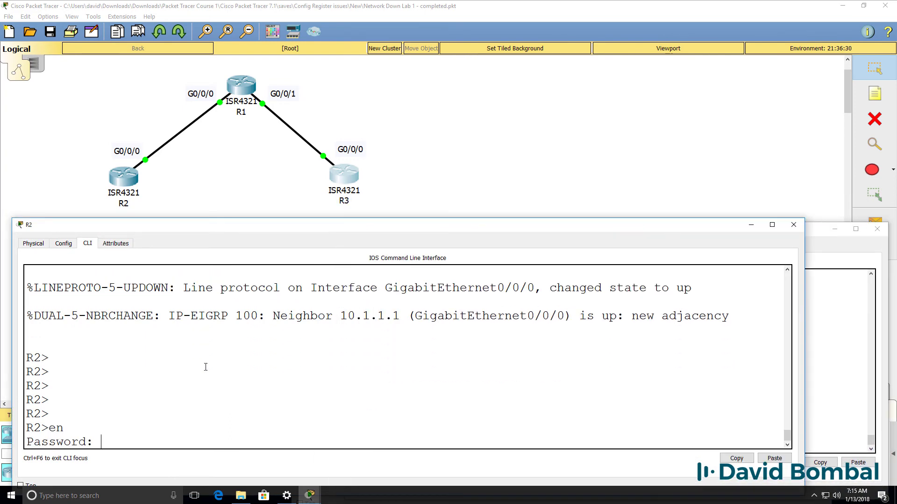
key("Return")
type("ping ")
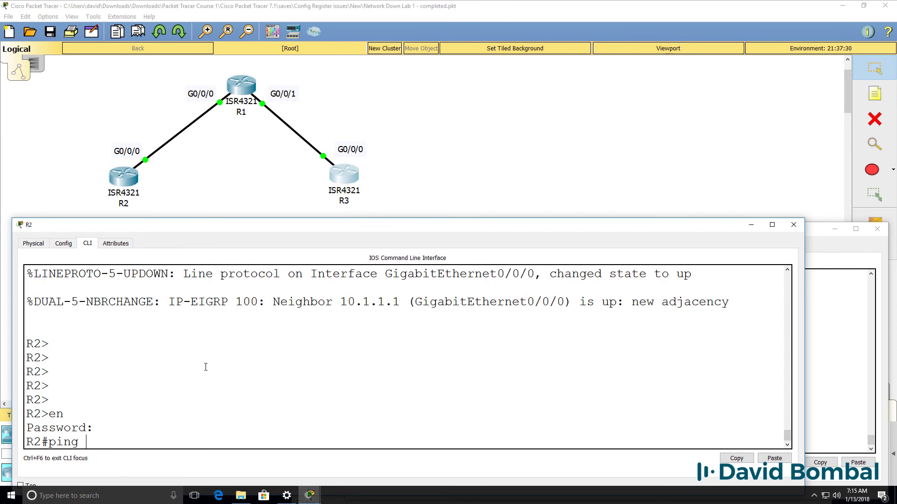
type("1.1.1.1")
key("Return")
type("ping 2.2.2")
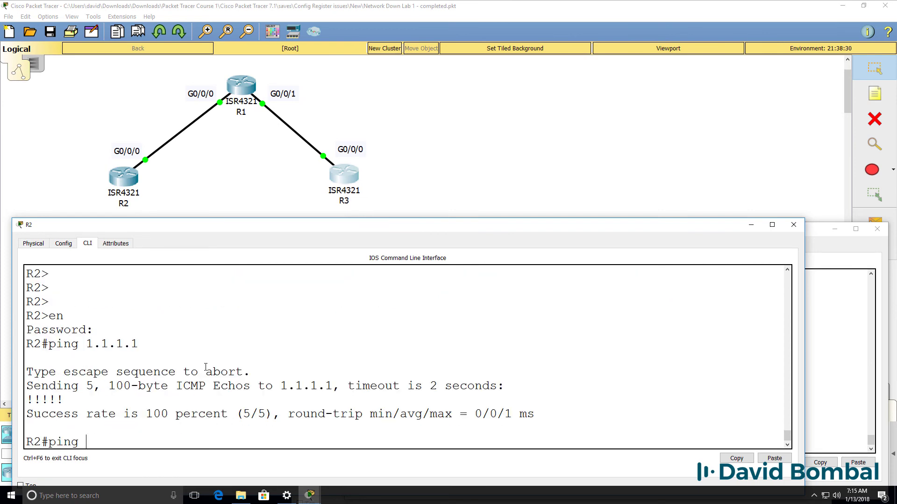
type(".2")
key("Return")
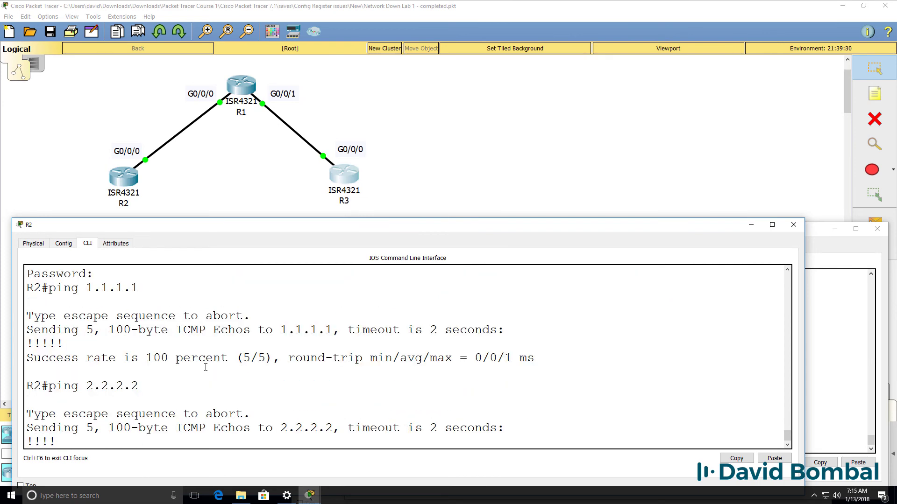
type("ping 3.3")
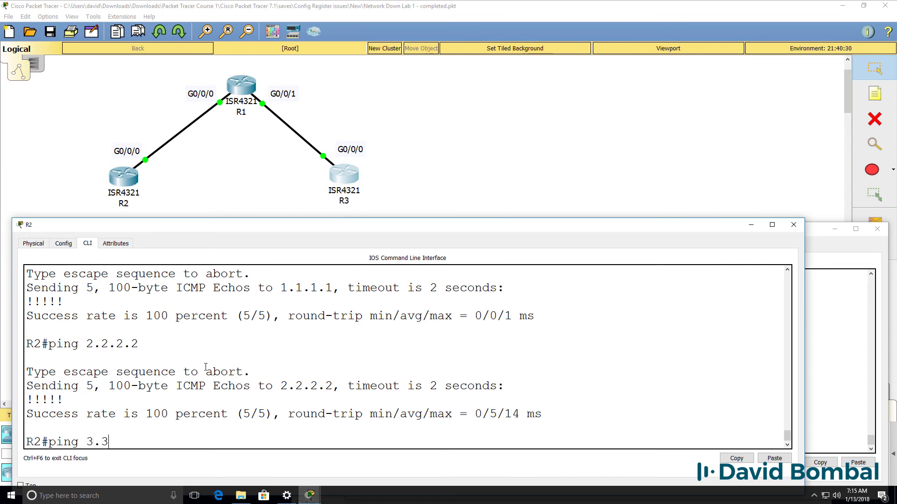
type(".3.3")
key("Return")
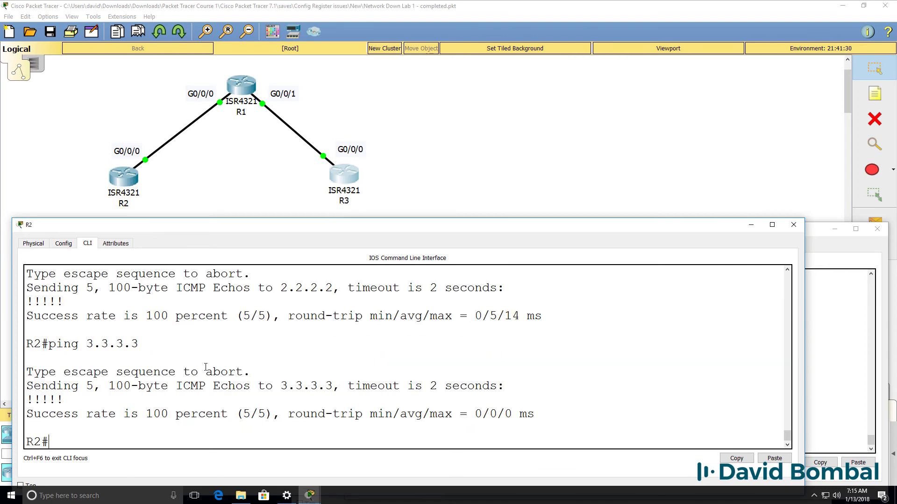
On R3, enter privileged mode and ping 1.1.1.1, 2.2.2.2 and 3.3.3.3
left_click(834, 319)
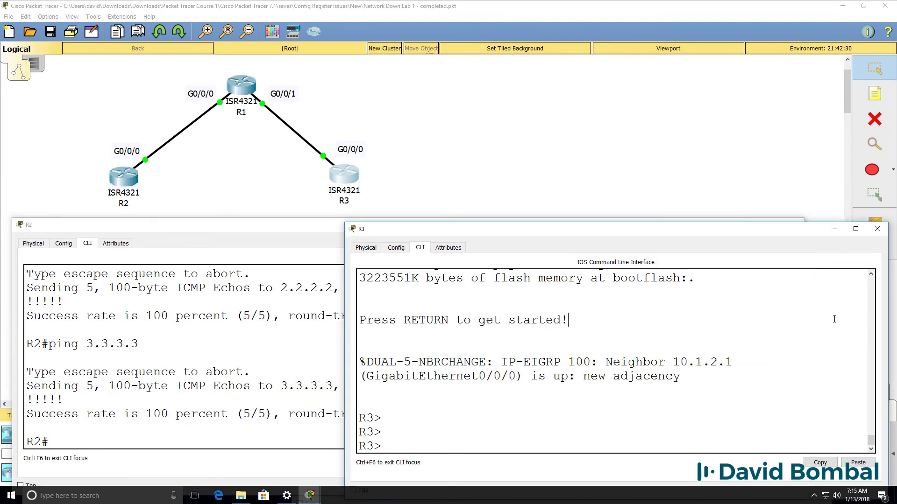
key("Return")
type("en")
key("Return")
type("pi")
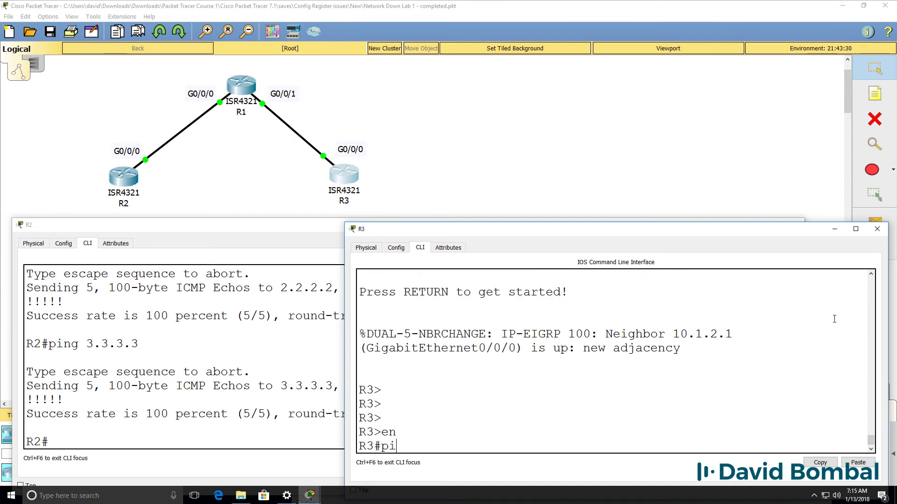
type("ng 1.1.1.1")
key("Return")
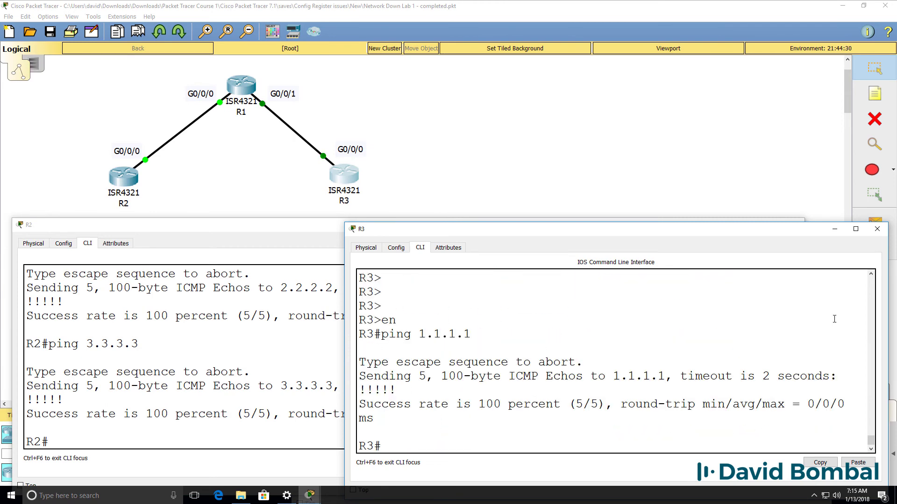
type("ping 2.2.2.2")
key("Return")
type("p")
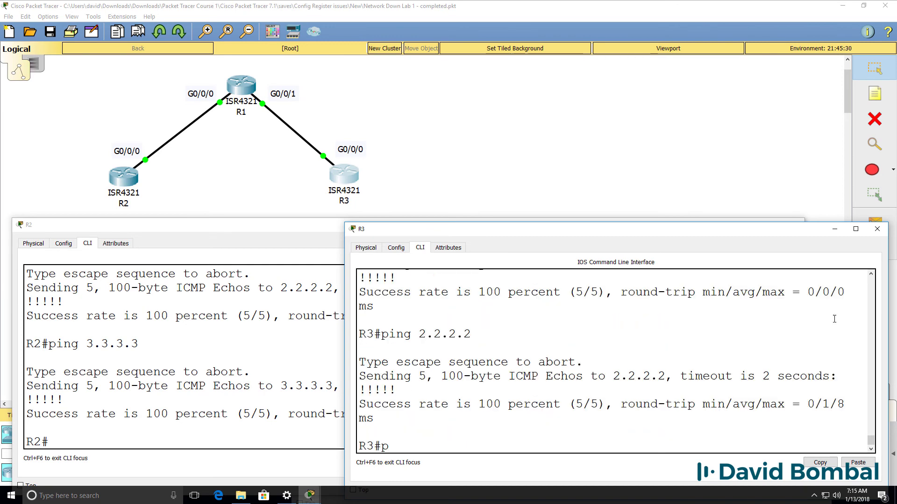
type("ing 3.3.3.3")
key("Return")
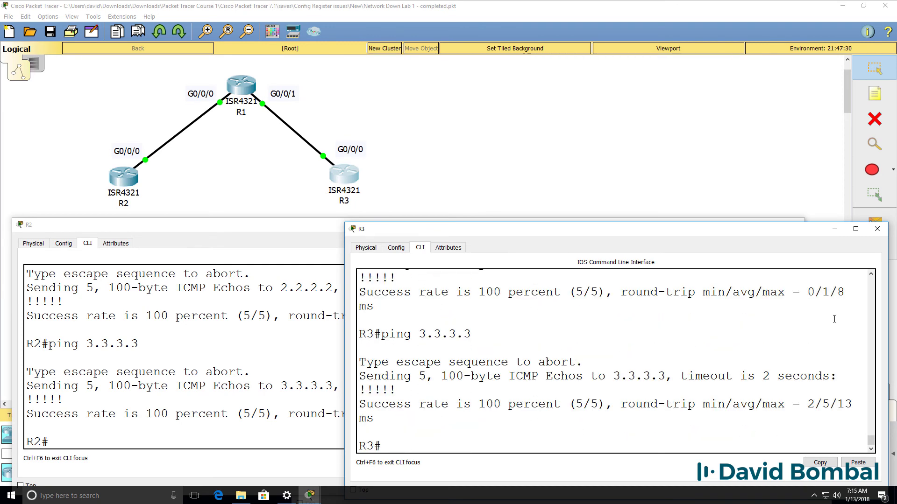